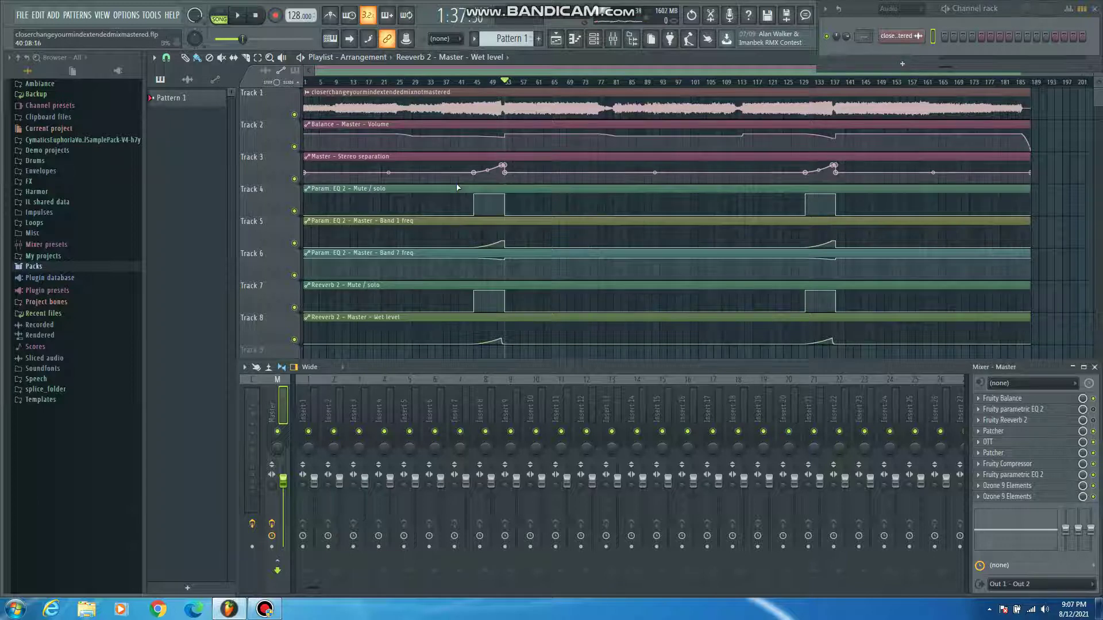
Place the playhead at bar 45 and bypass the Master effects from the first Patcher through the last Ozone 9 Elements
drag(306, 83, 223, 102)
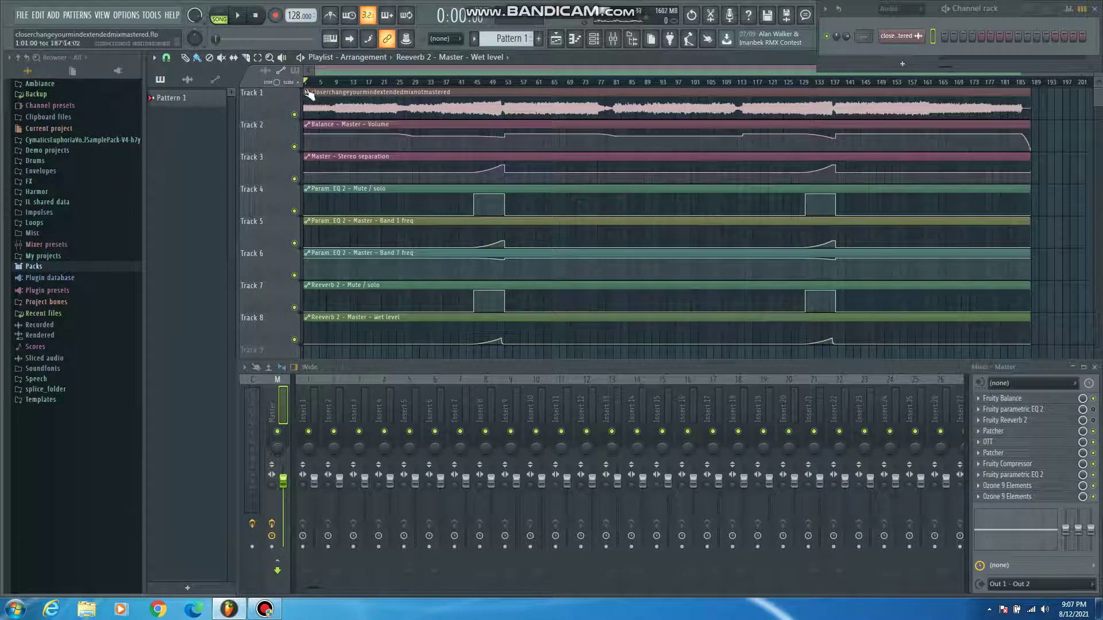
click(478, 82)
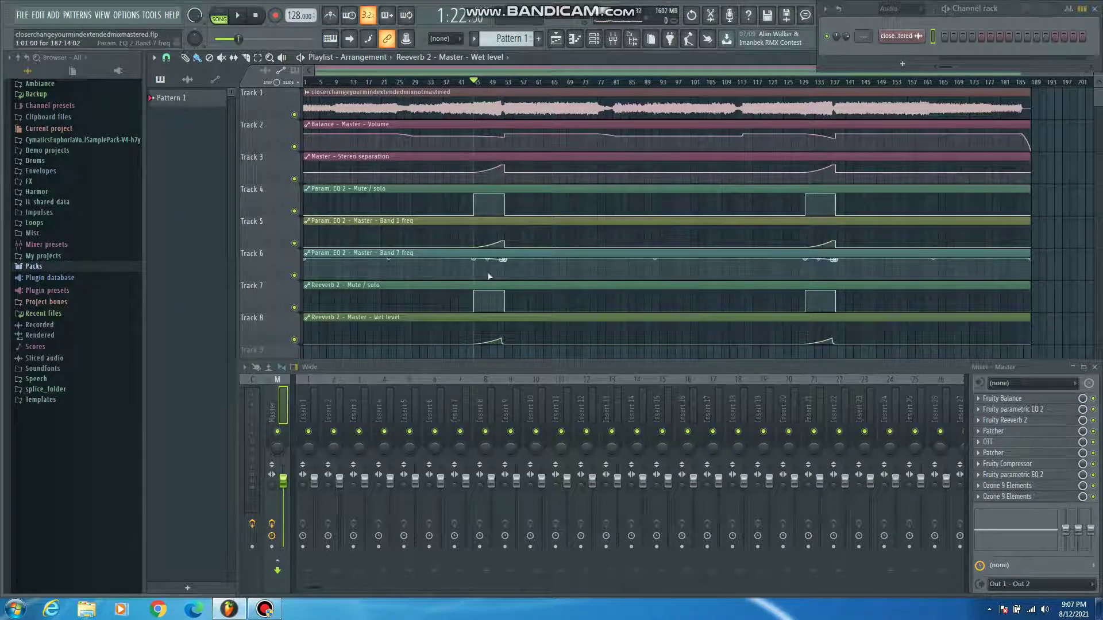
click(1093, 484)
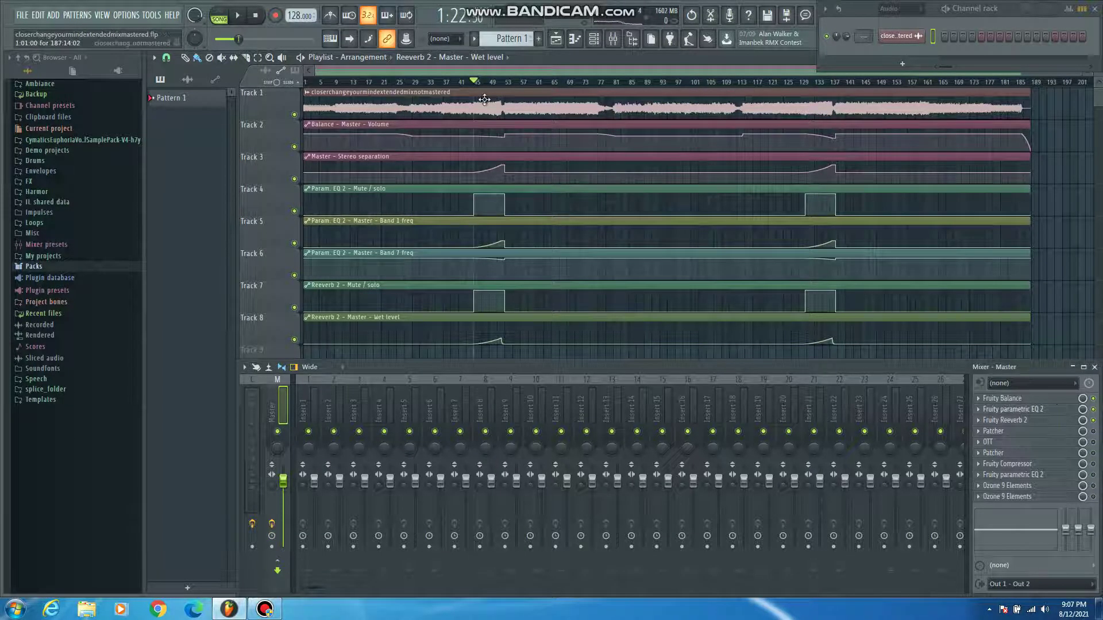
Examine the Master Balance volume automation on Track 2 at bars 29 and 113, returning the playhead to bar 29
mouse_move(349, 131)
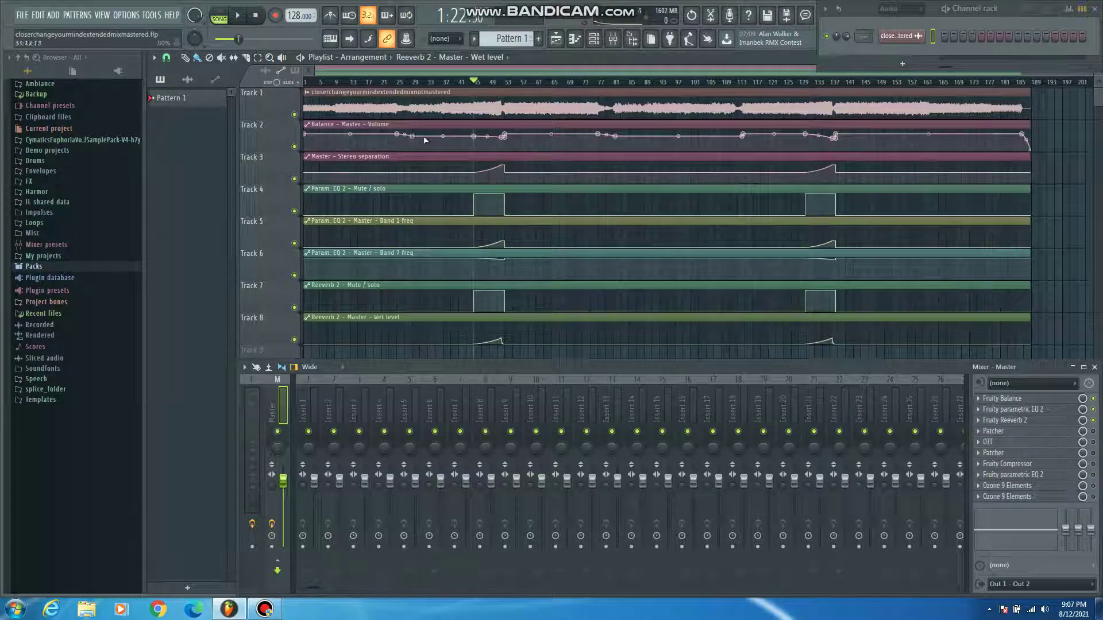
key(space)
mouse_move(415, 139)
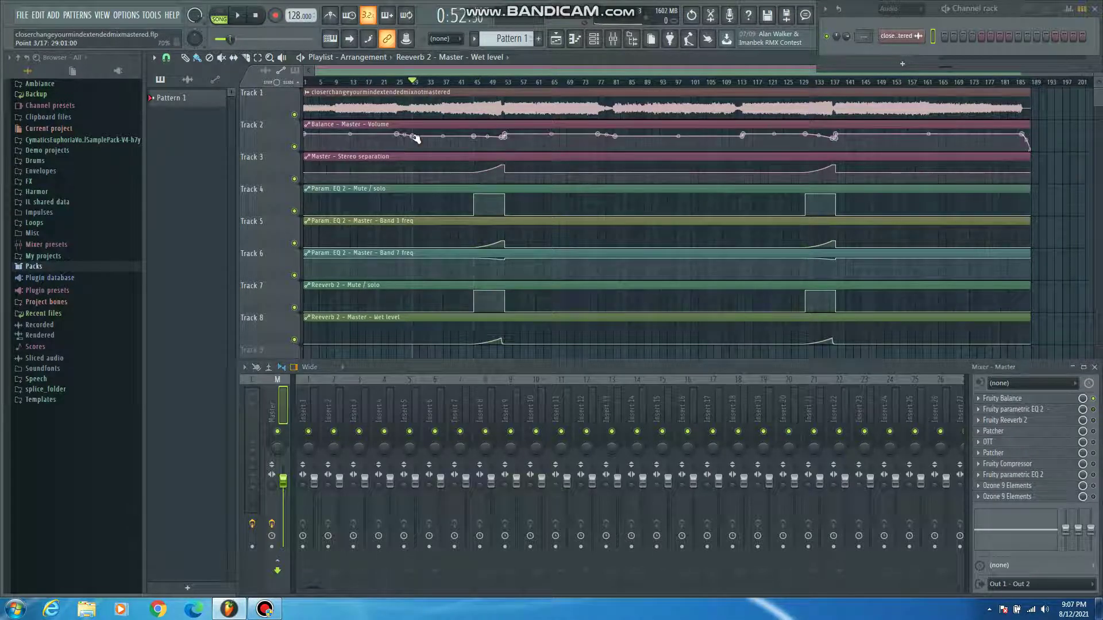
click(743, 82)
mouse_move(743, 136)
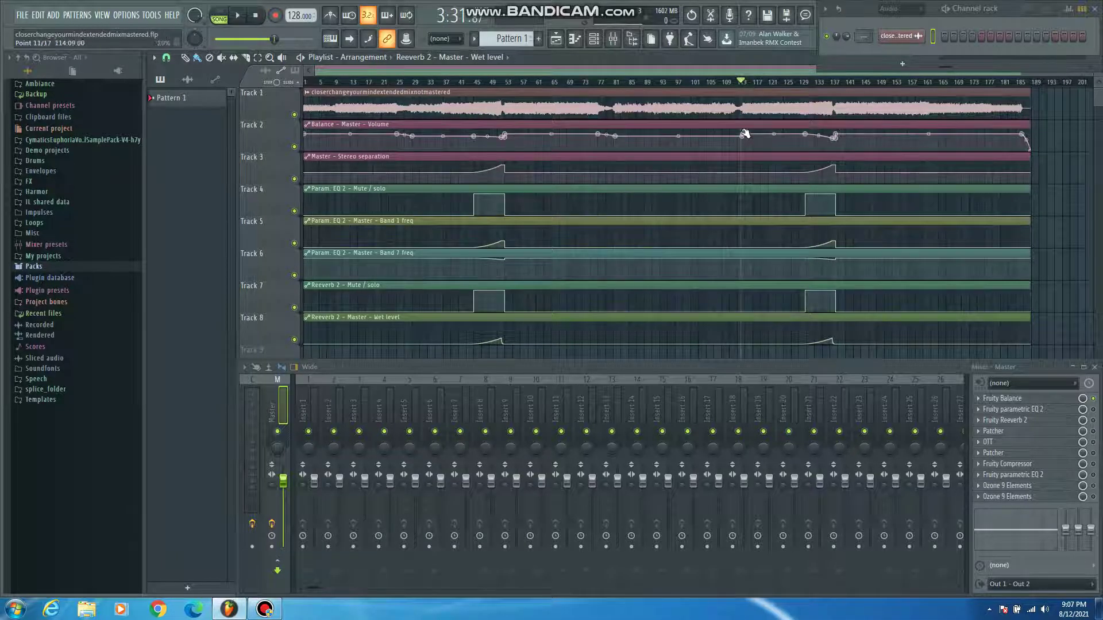
click(415, 82)
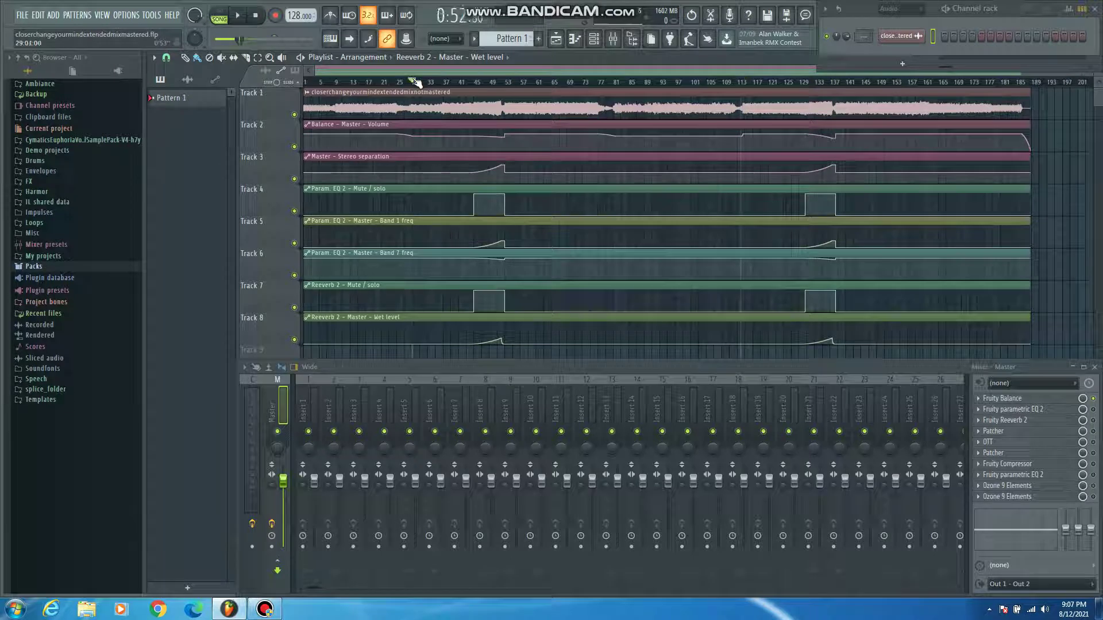
mouse_move(449, 133)
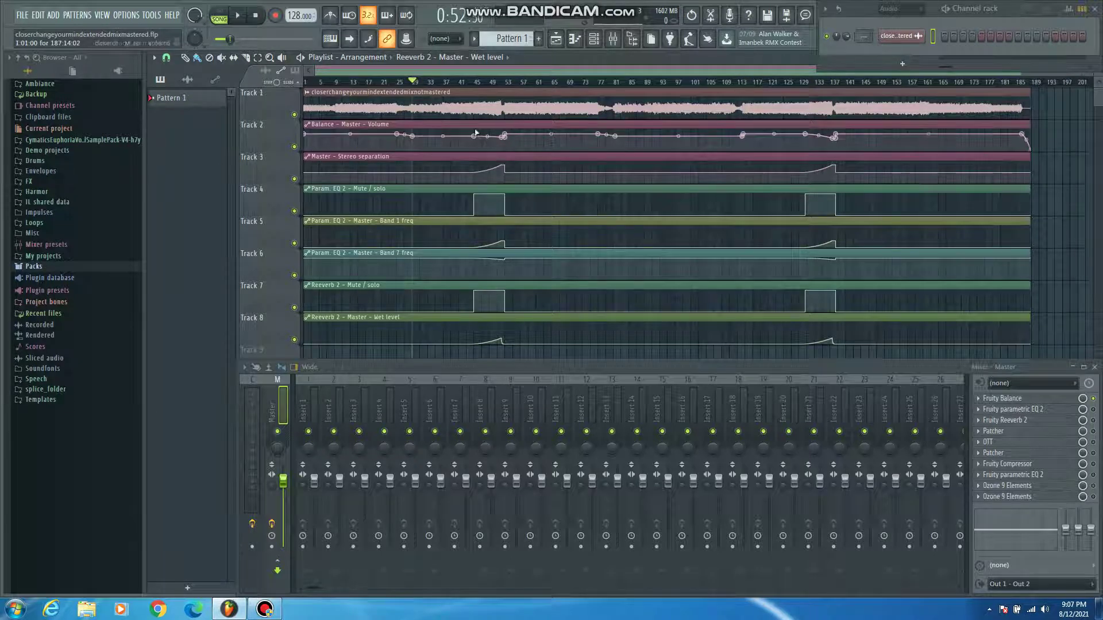
Examine the Master volume and stereo separation automation across the build-up from bar 45 to bar 53
click(476, 84)
mouse_move(475, 134)
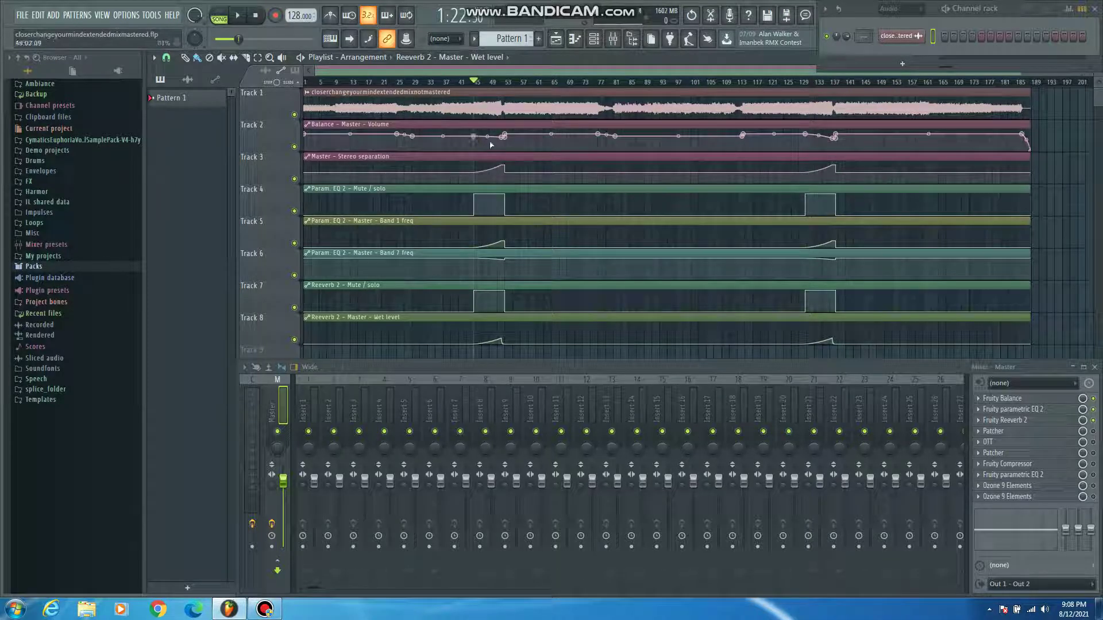
click(501, 83)
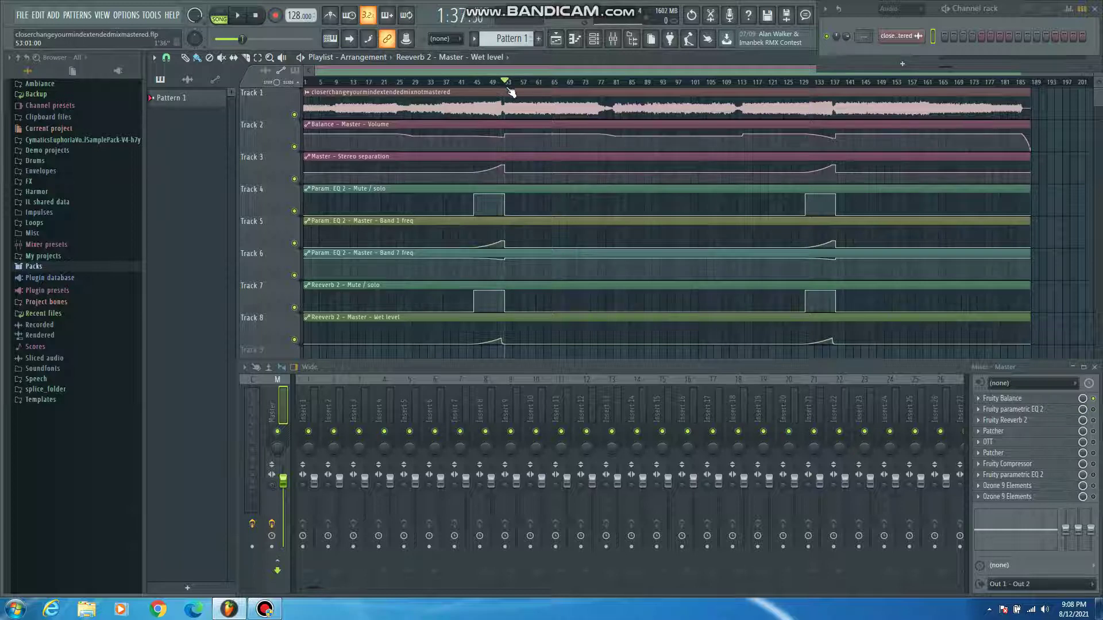
mouse_move(504, 138)
mouse_move(480, 86)
mouse_down()
mouse_move(468, 84)
mouse_move(502, 85)
mouse_up()
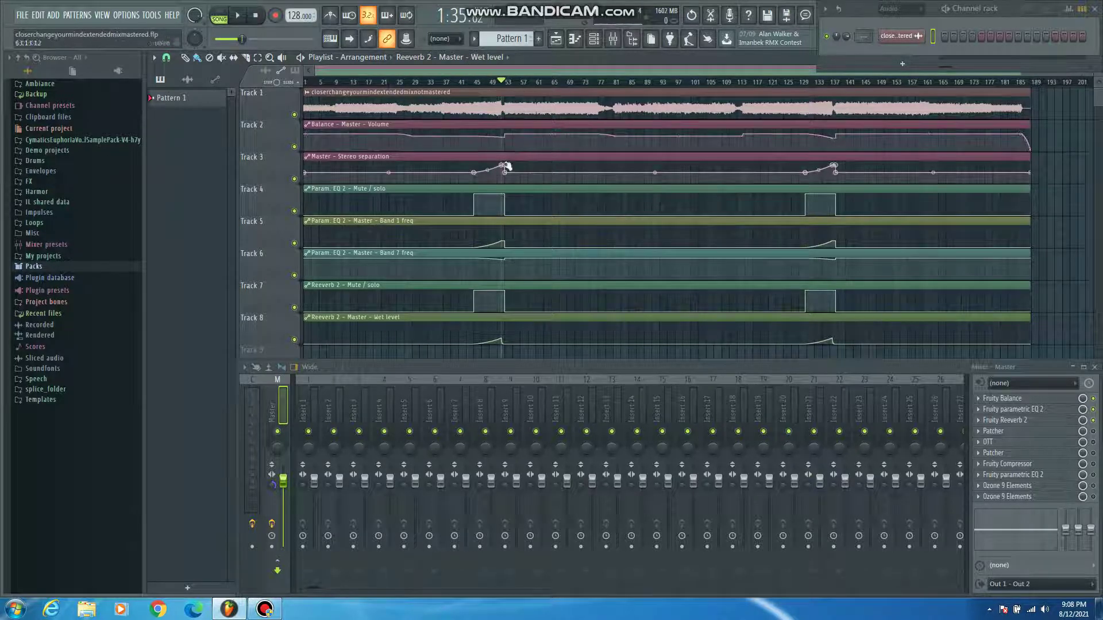
Compare the curve of the Master's first Fruity parametric EQ 2 at bar 45 and bar 52, closing the plugin after each check
click(469, 86)
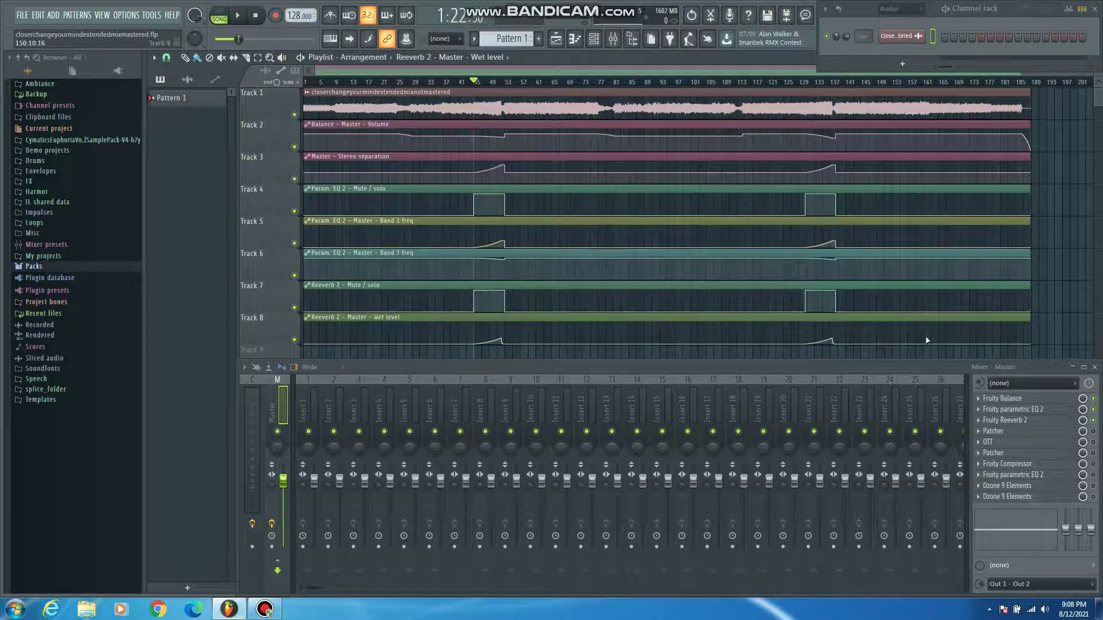
click(1018, 410)
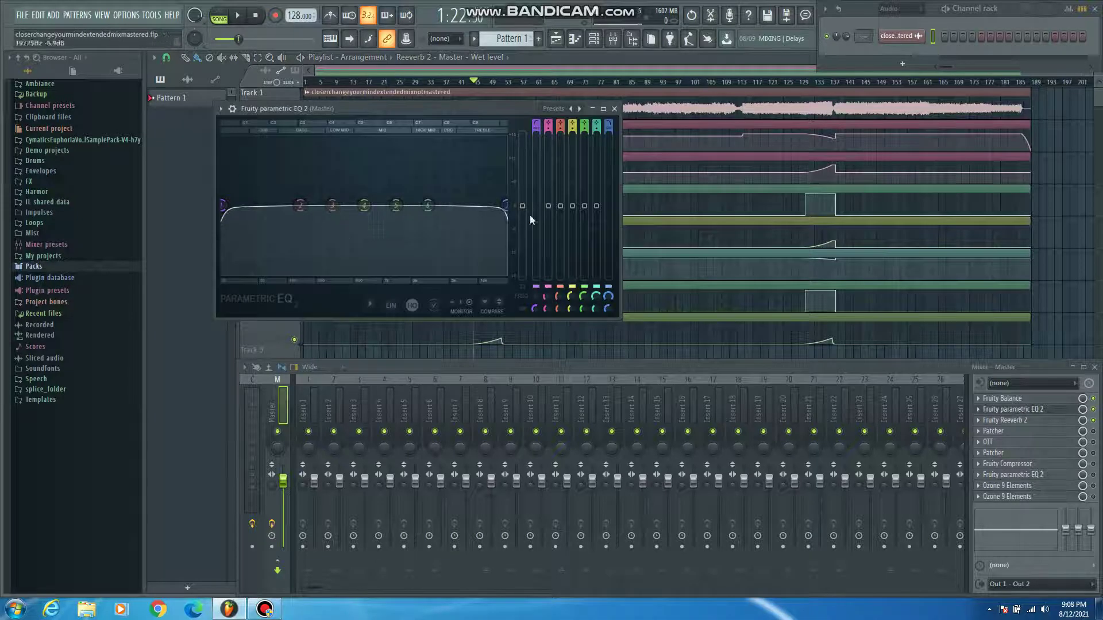
click(1013, 410)
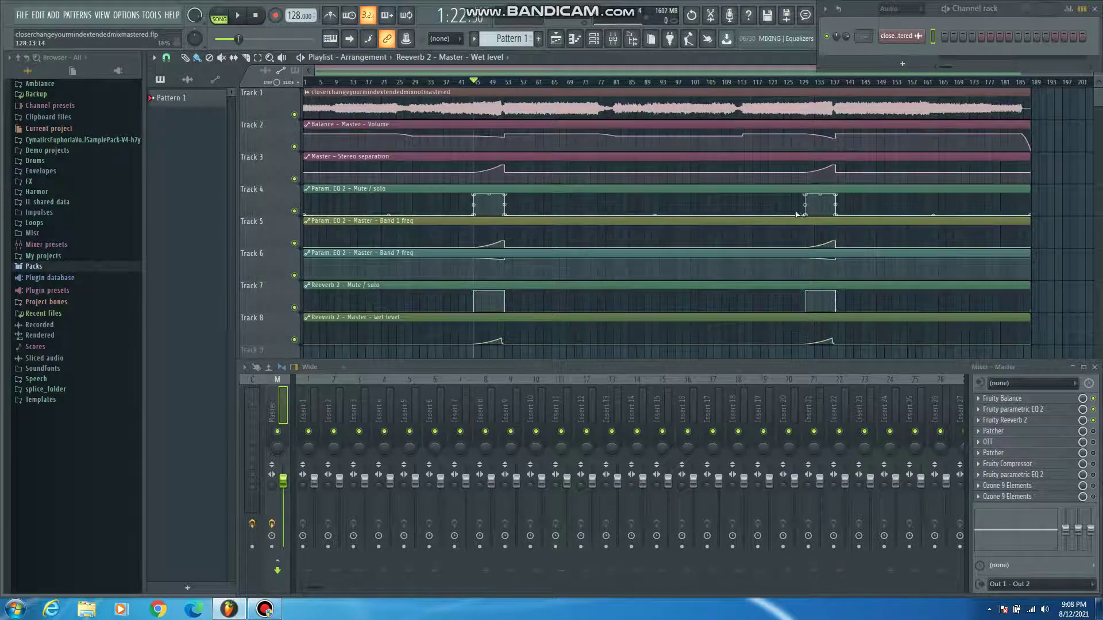
click(1010, 409)
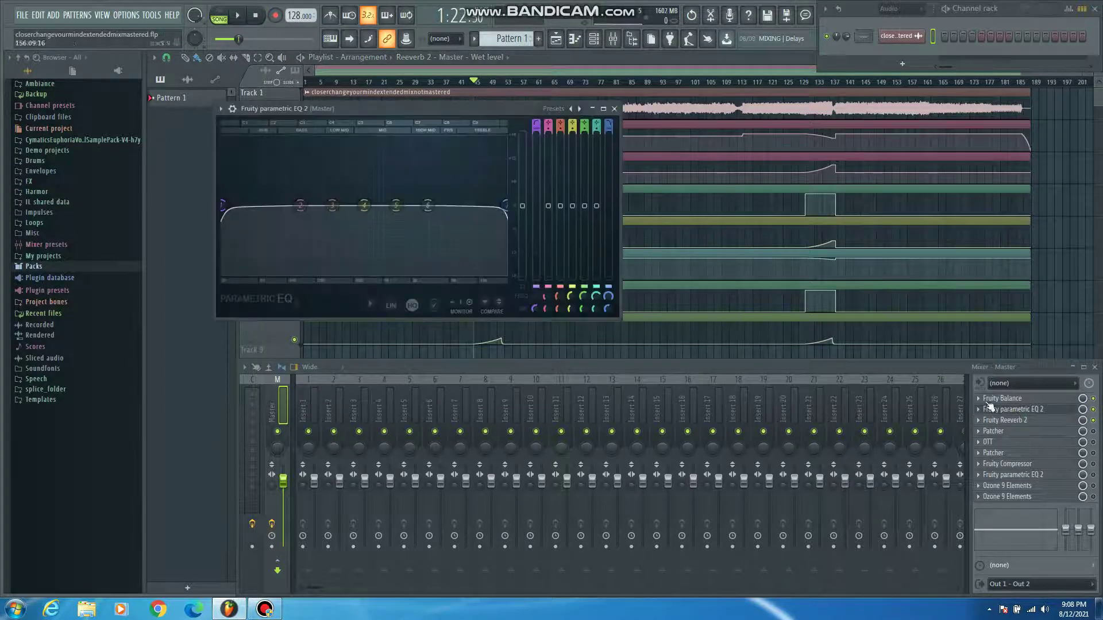
click(991, 409)
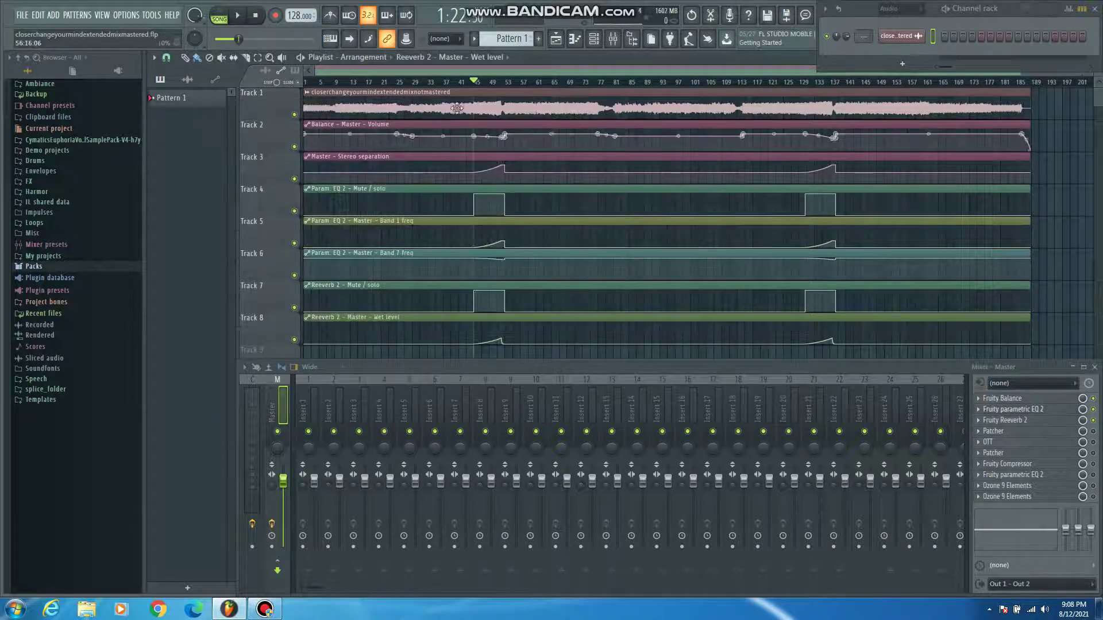
click(507, 85)
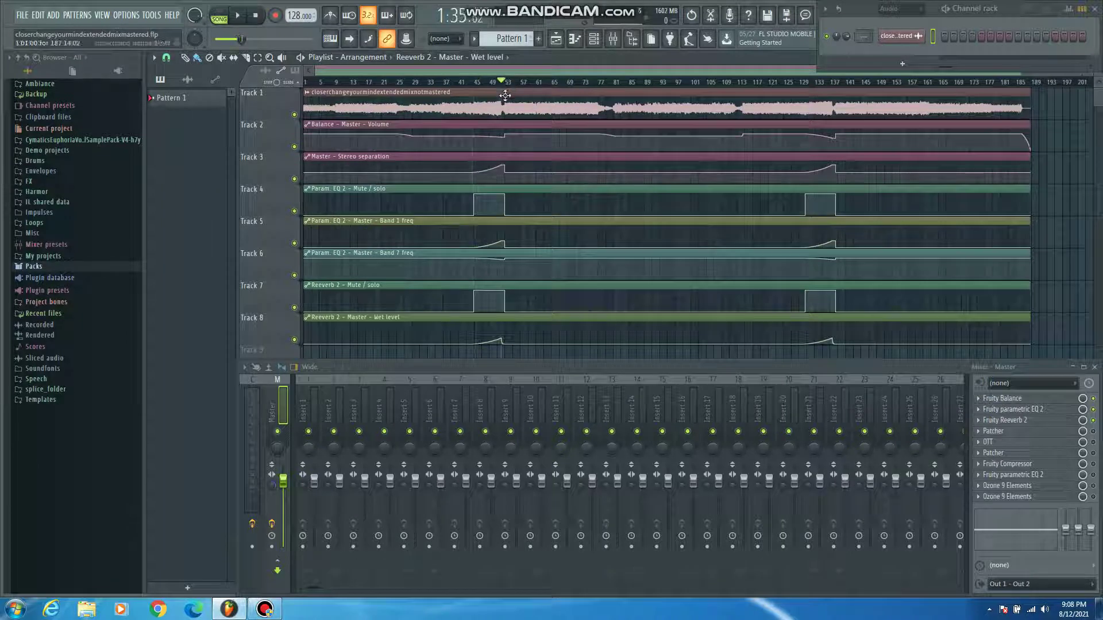
click(1011, 410)
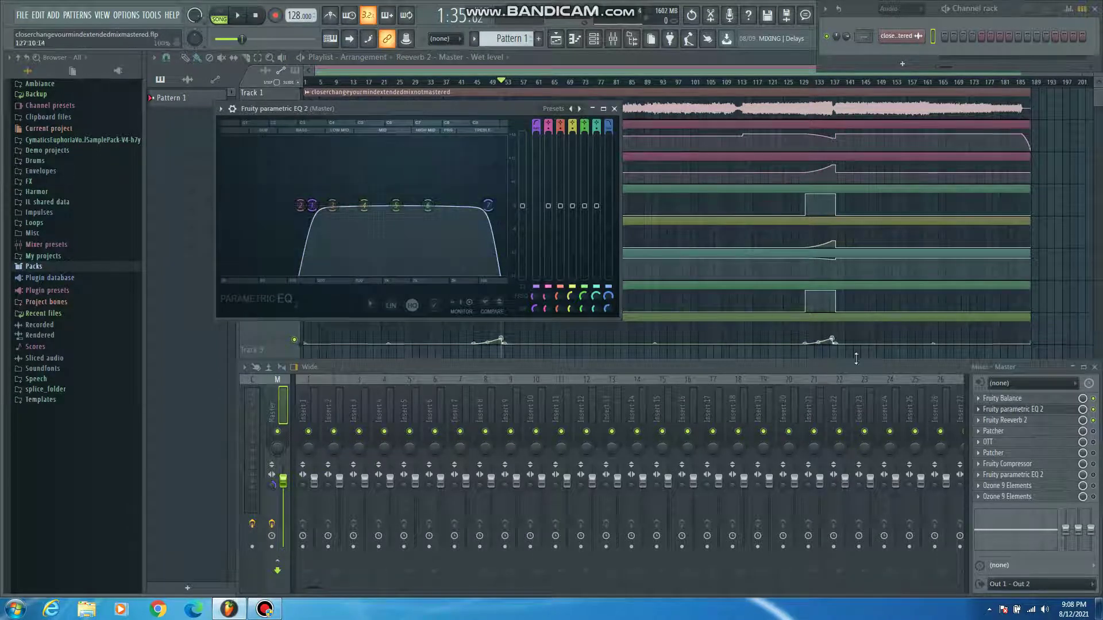
click(1022, 410)
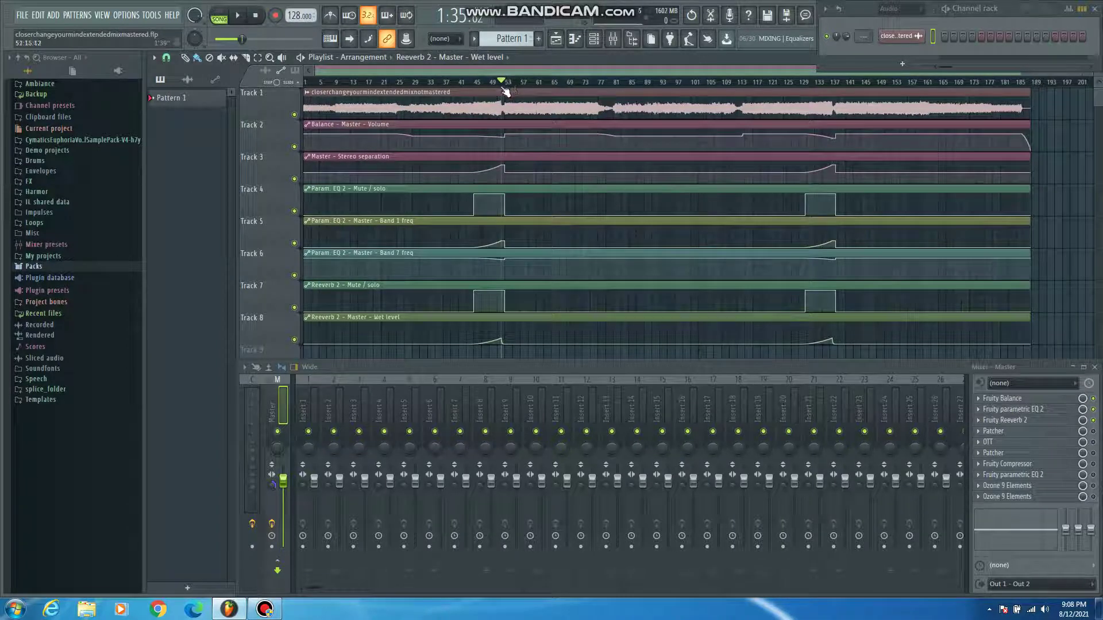
Compare the Master's Fruity Reeverb 2 settings at bar 45 and bar 52, closing the plugin after each check
click(478, 83)
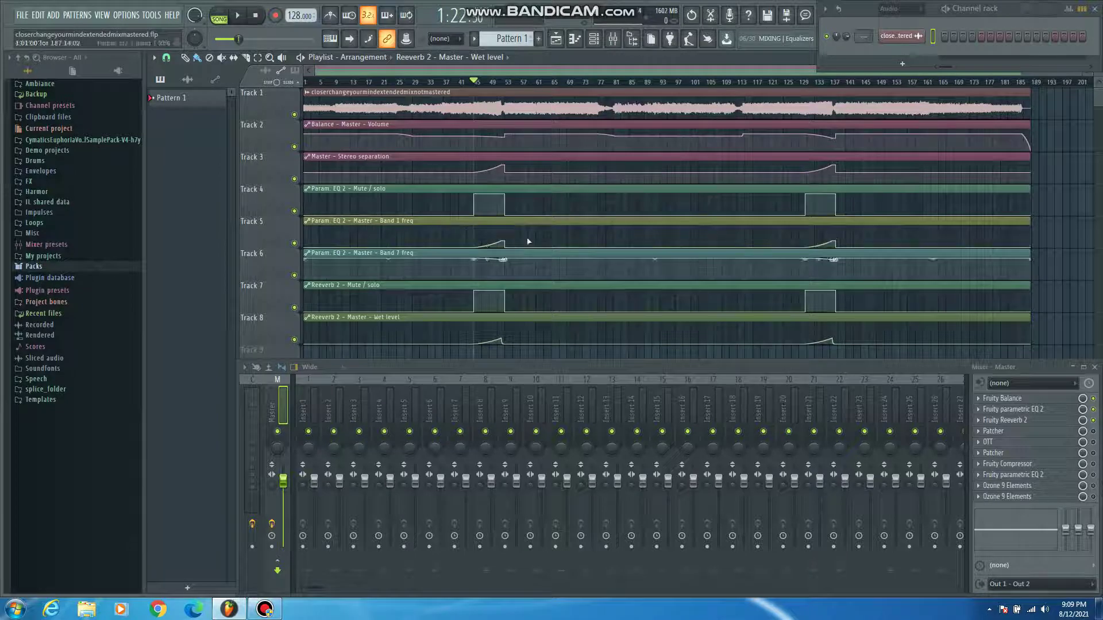
click(1004, 421)
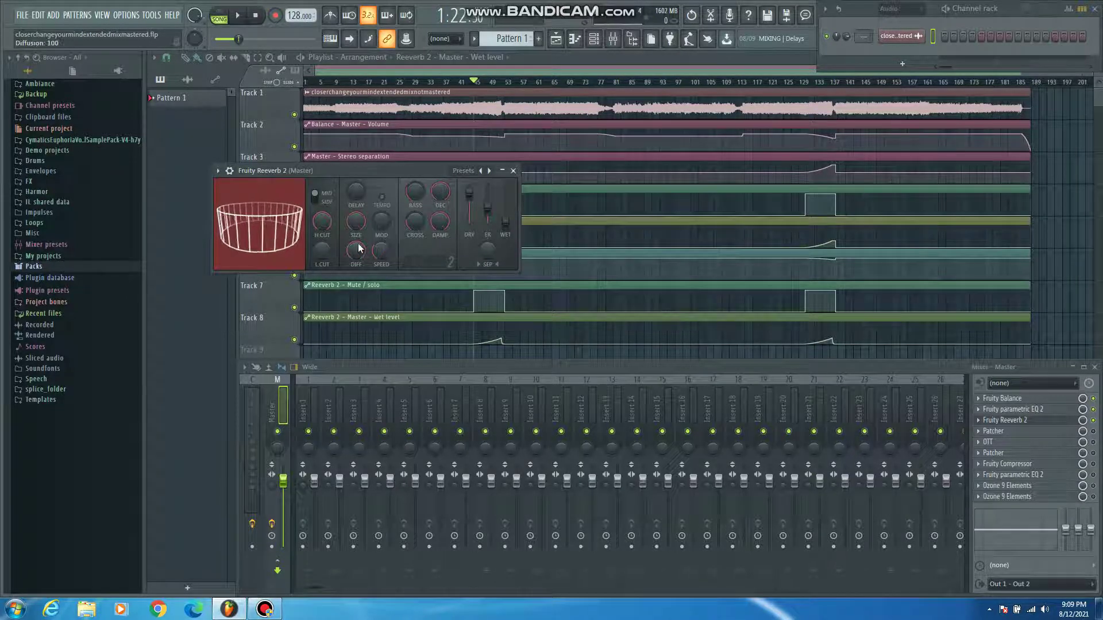
click(513, 170)
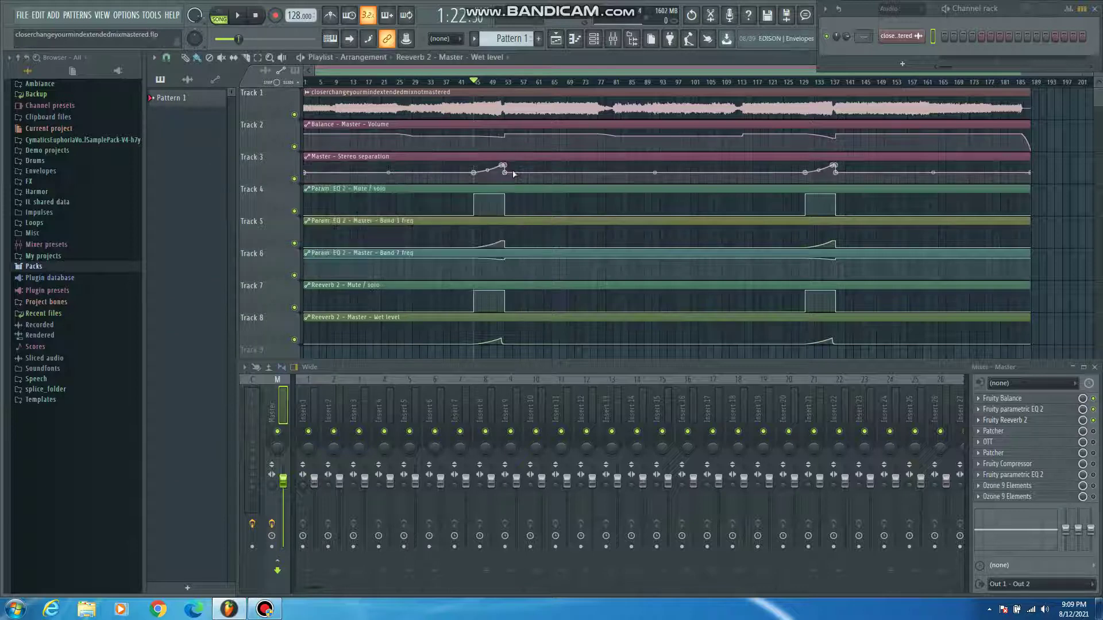
click(505, 83)
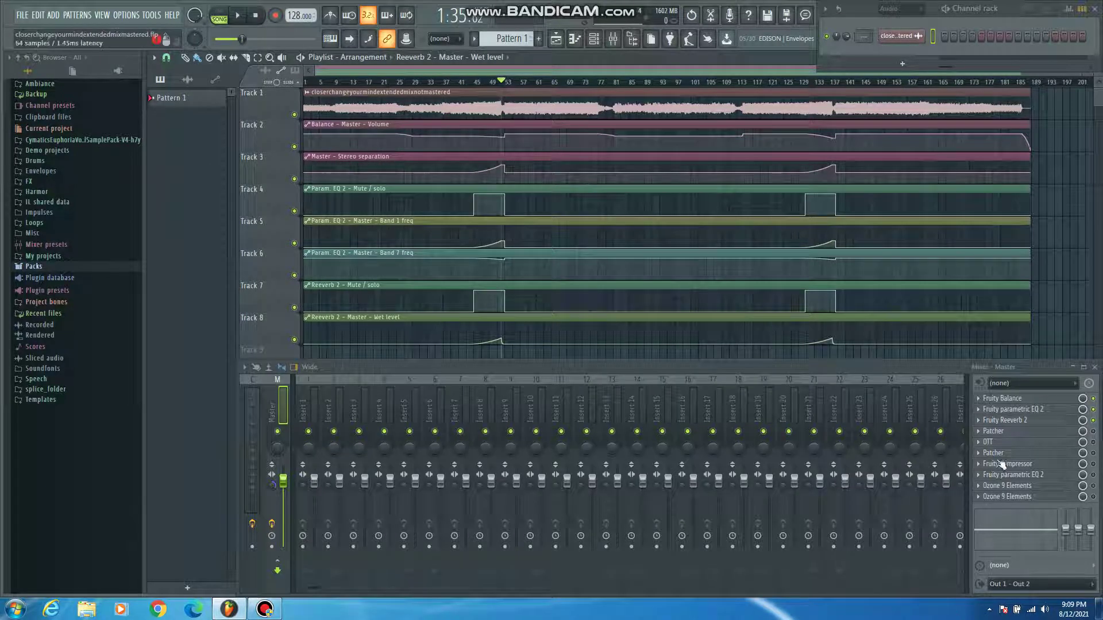
click(1012, 421)
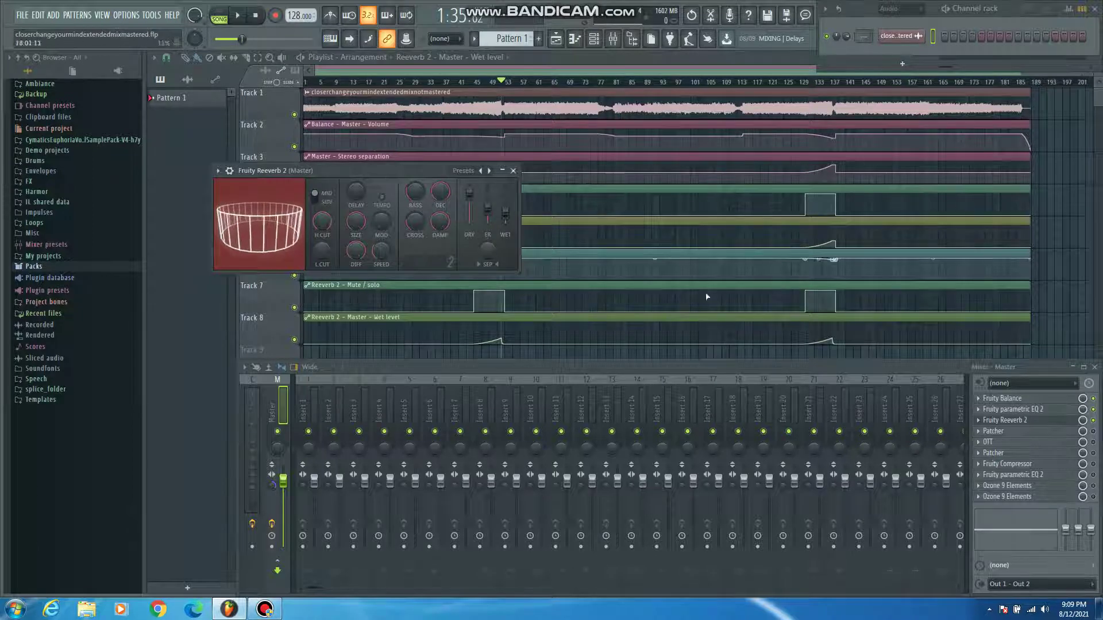
click(1004, 421)
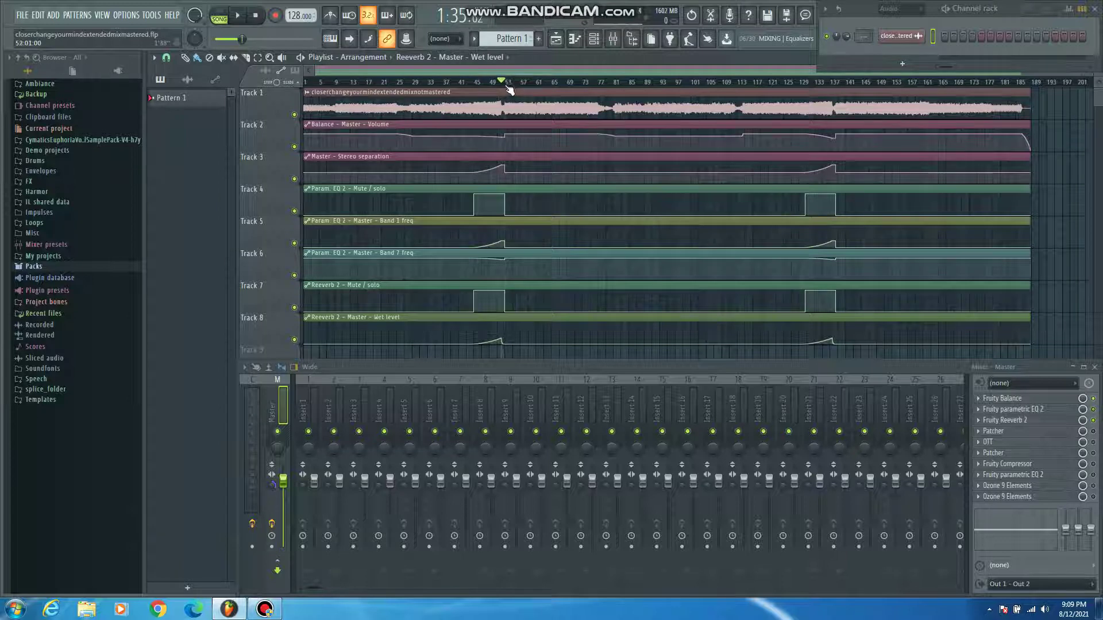
Disable the Master track's effect slots and audition the build-up from bar 45 into the drop at bar 53, then stop playback
mouse_move(505, 87)
mouse_down()
mouse_move(516, 89)
mouse_move(470, 92)
mouse_up()
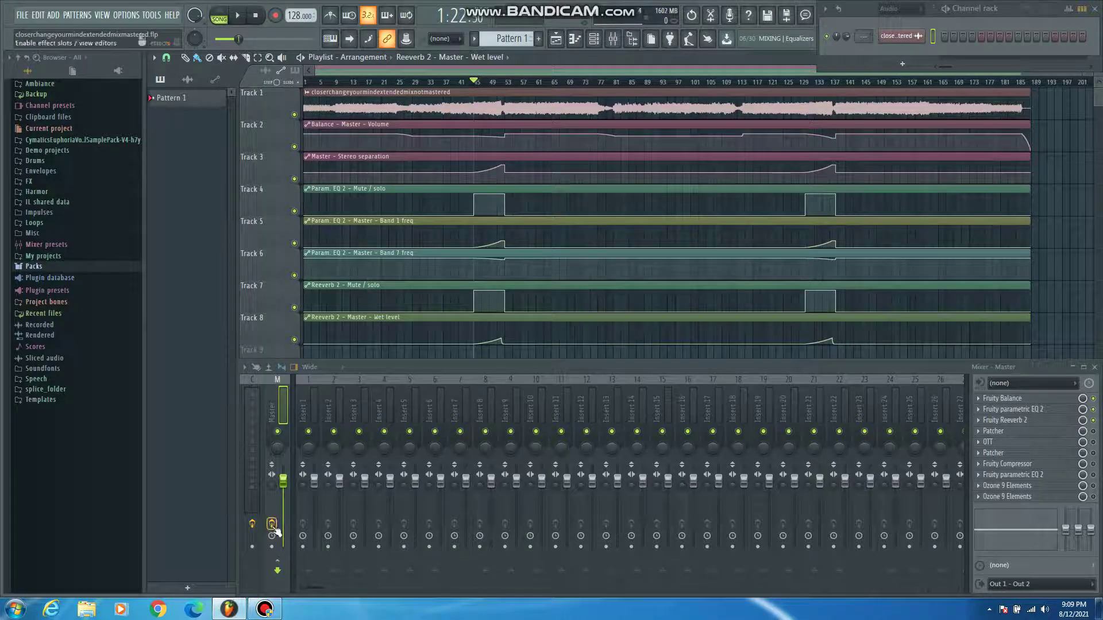
key(space)
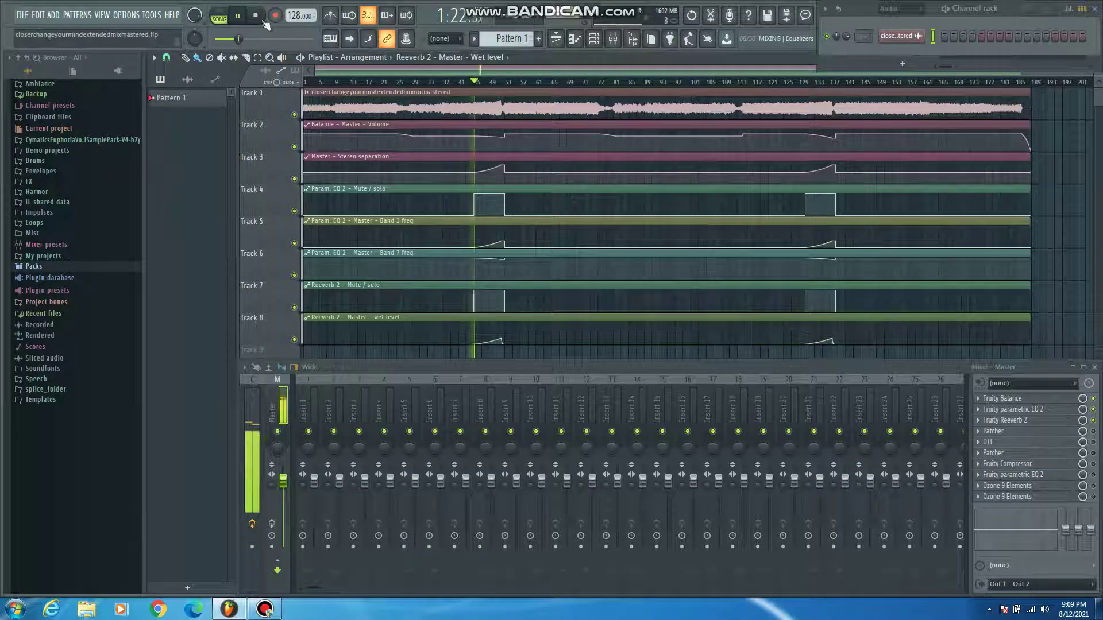
click(489, 83)
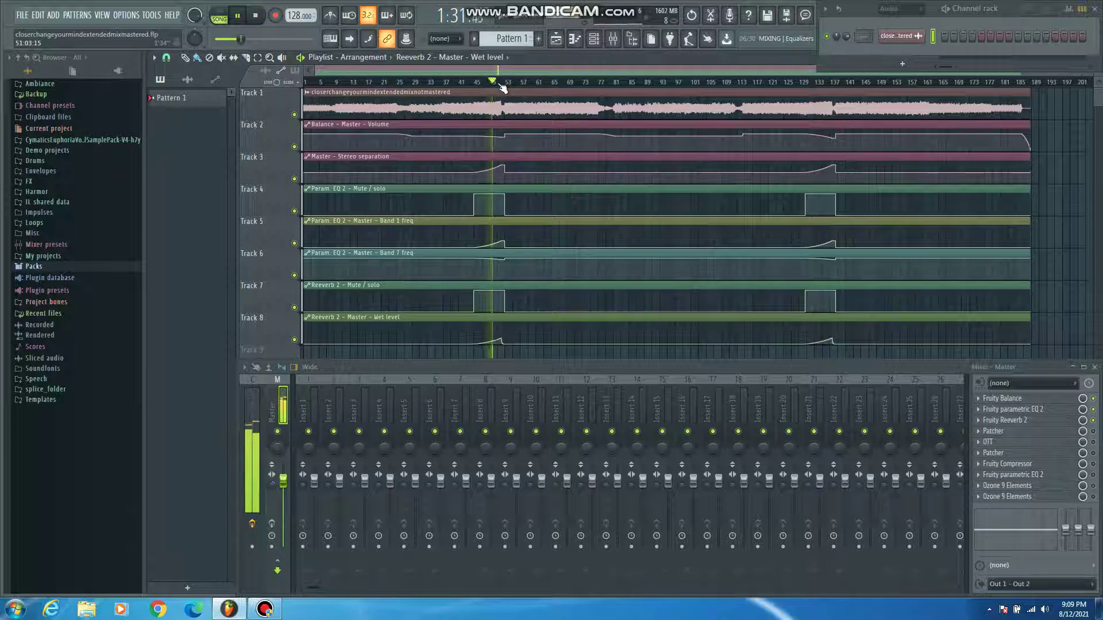
click(501, 84)
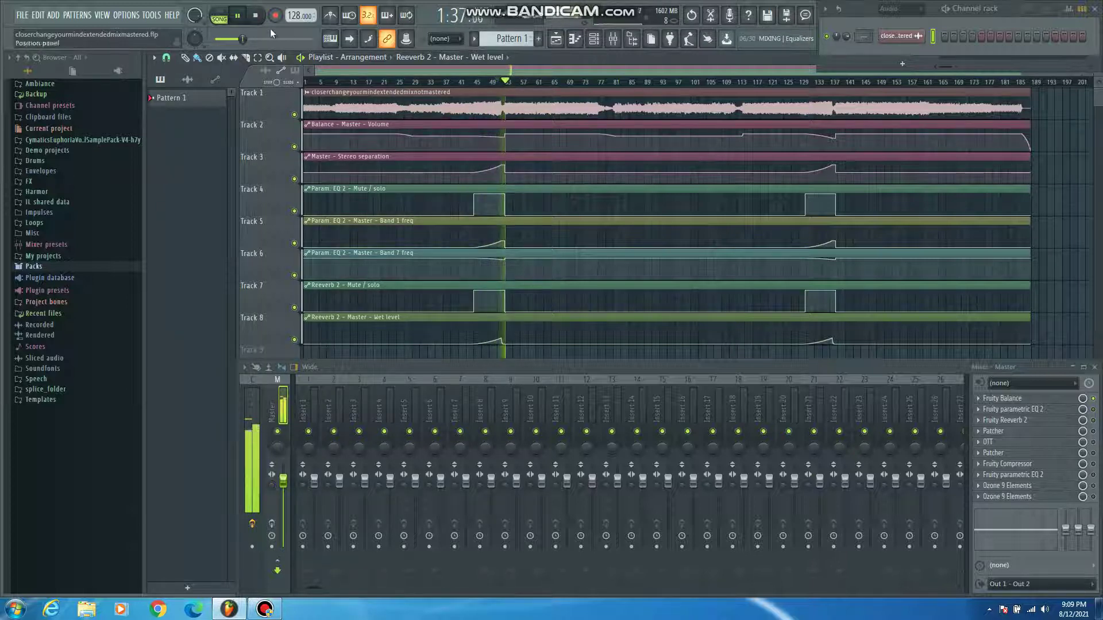
click(257, 17)
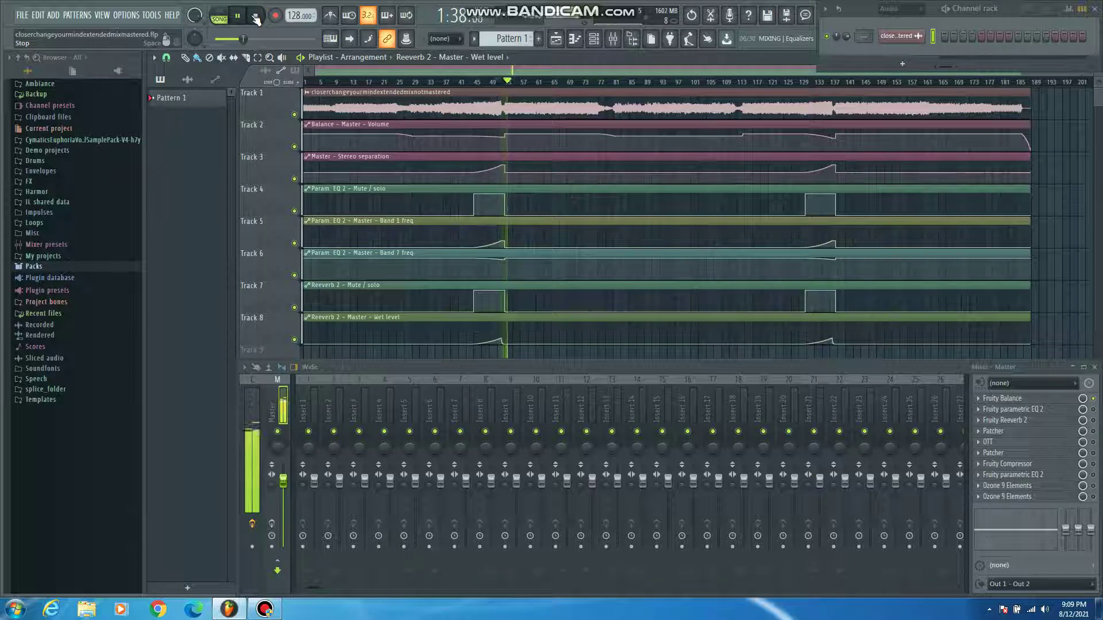
Re-enable the Master track's effect slots, audition the build-up from bar 45, stop playback and return the playhead to bar 45
click(479, 86)
click(480, 86)
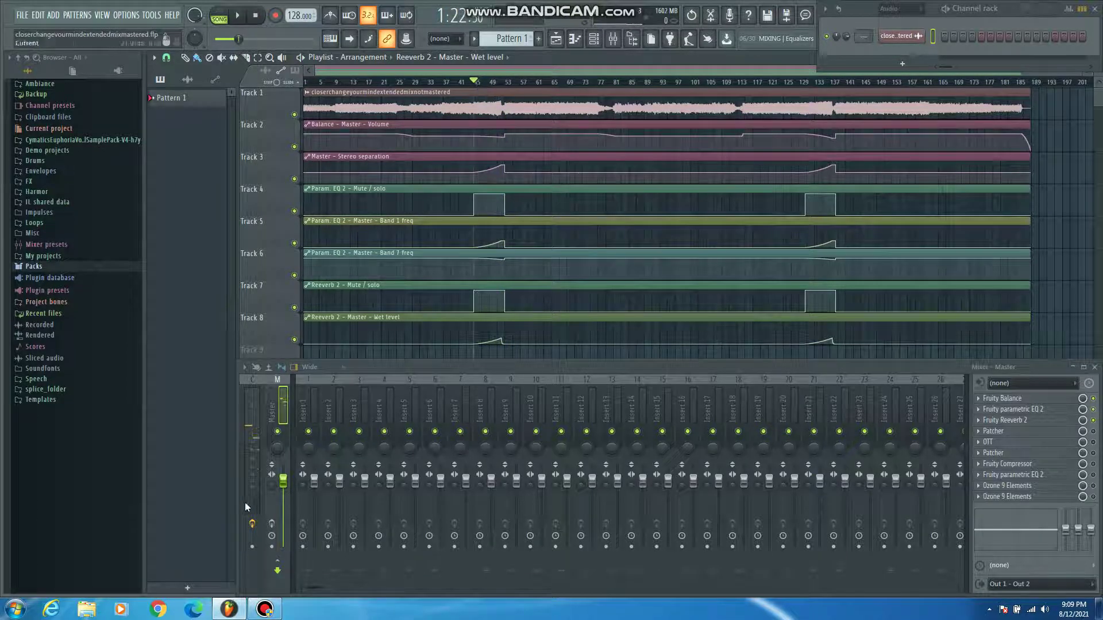
key(space)
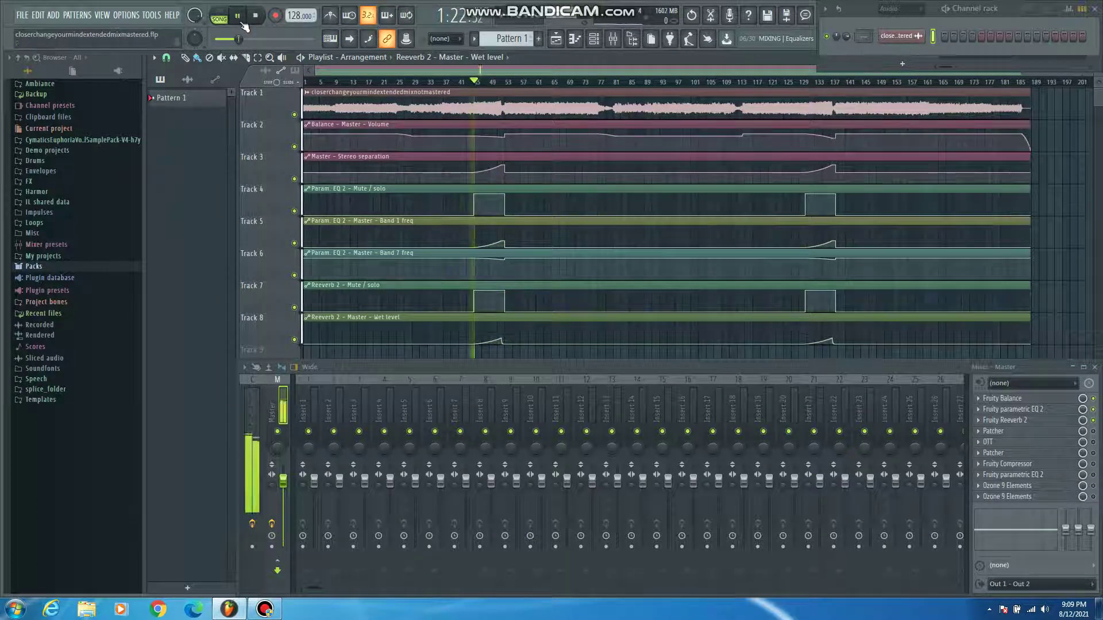
click(502, 85)
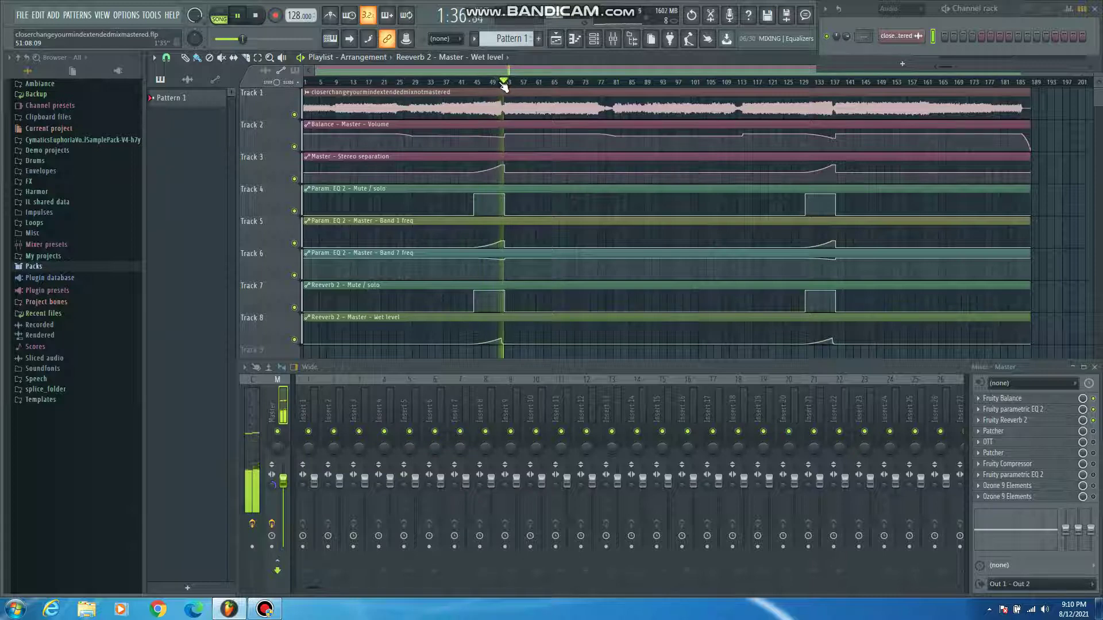
click(260, 16)
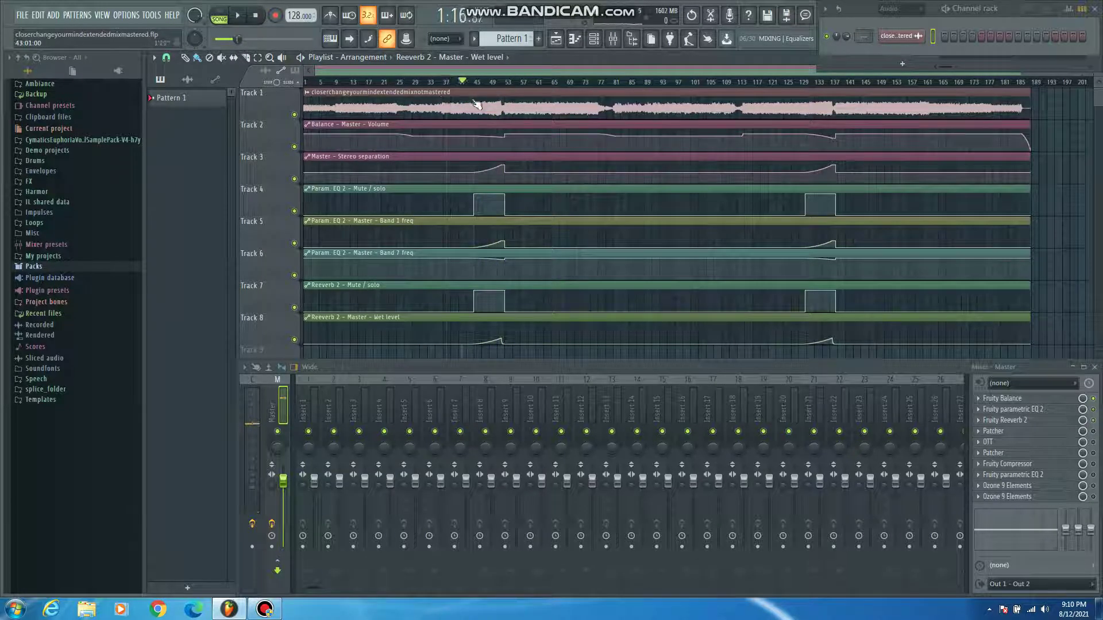
drag(463, 81, 474, 101)
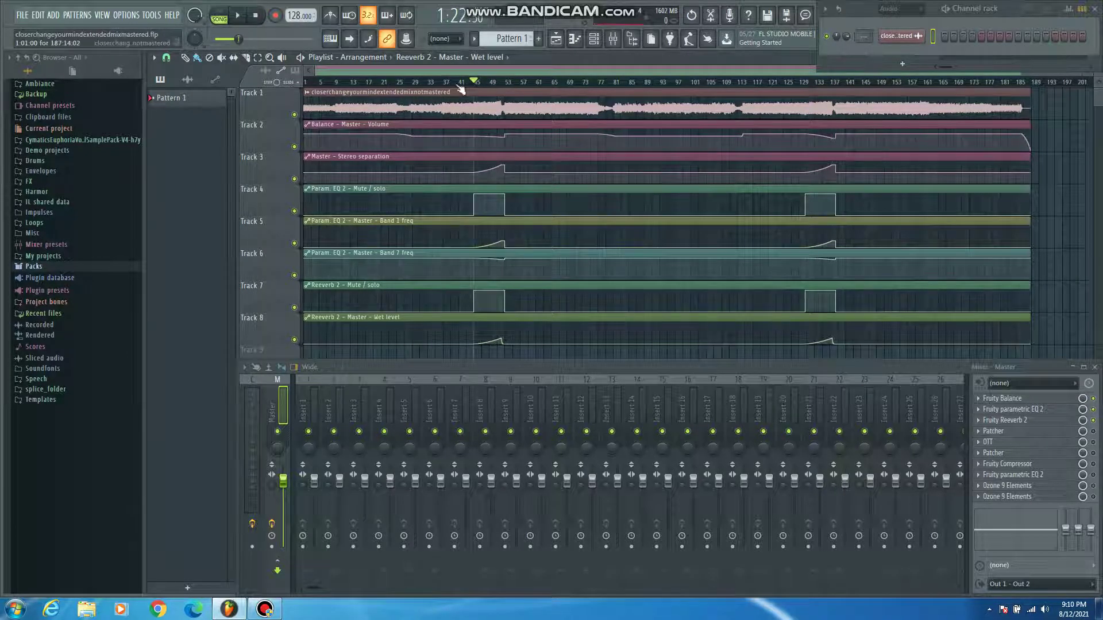
Move the playhead to bar 53, enable the Master's first Patcher and inspect the curve of its first Fruity parametric EQ 2
click(504, 83)
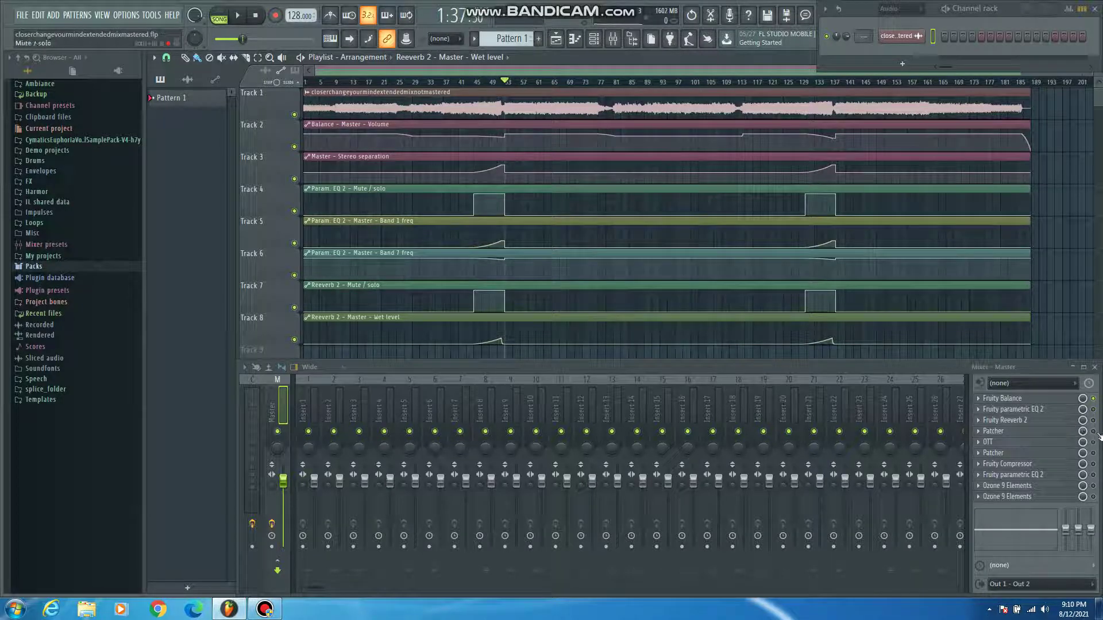
click(1010, 433)
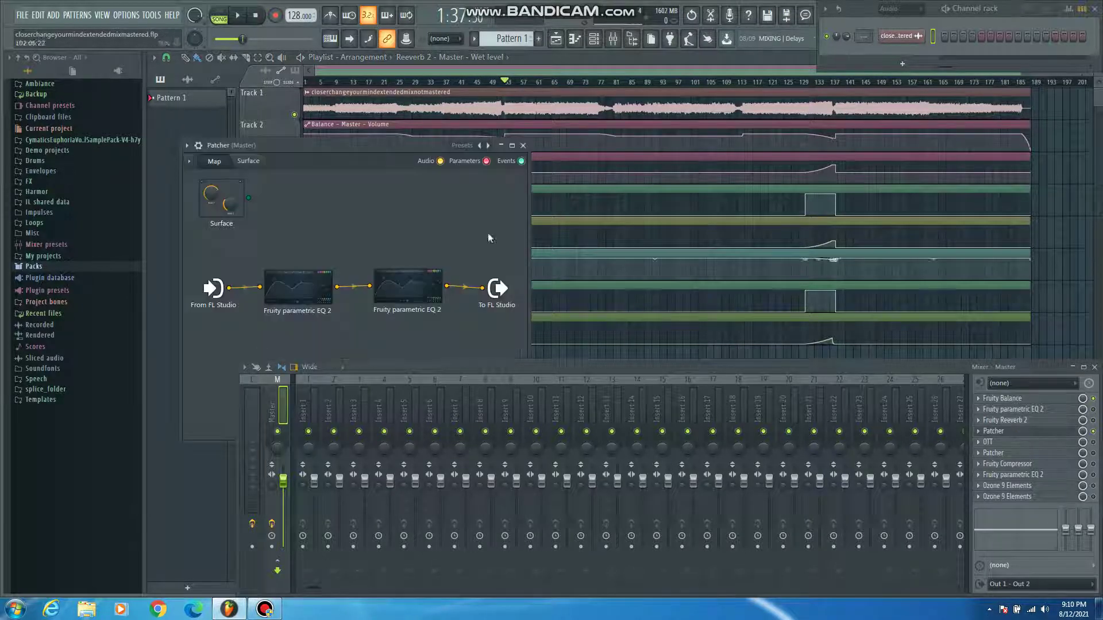
double_click(288, 290)
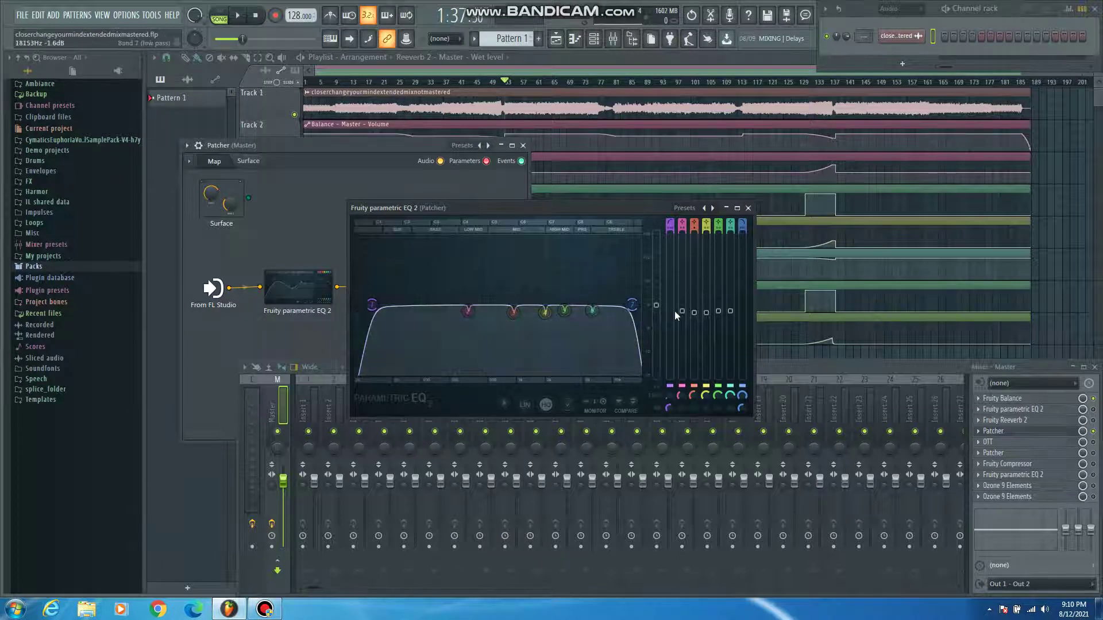
drag(470, 333, 512, 323)
click(748, 209)
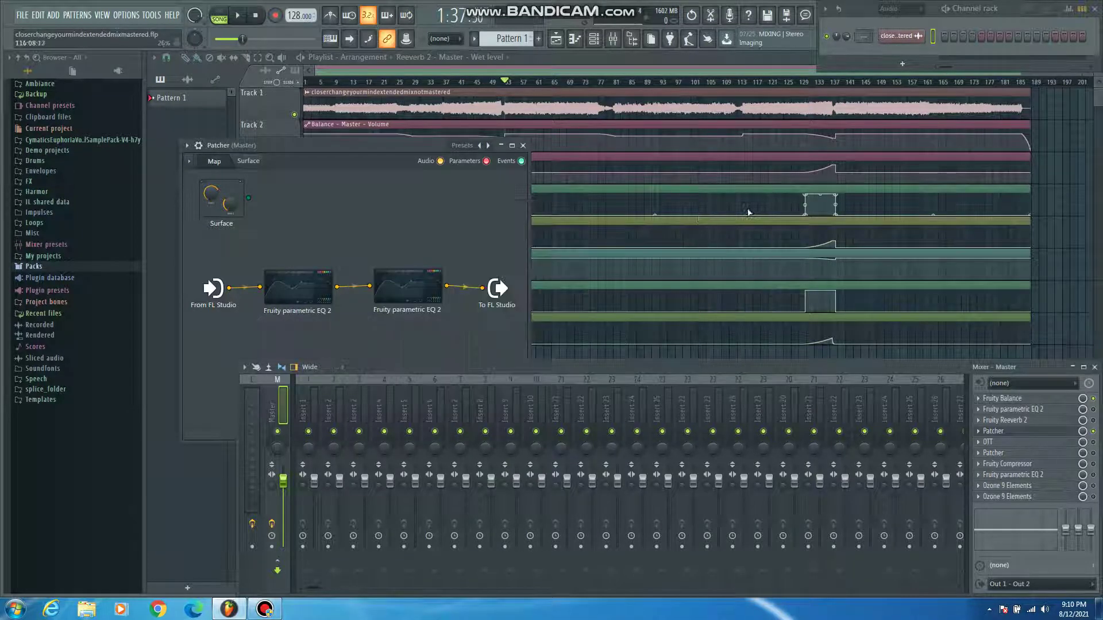
Inspect the first Patcher's second Fruity parametric EQ 2, close Patcher and audition its effect on the drop from bar 53, then stop playback
double_click(440, 288)
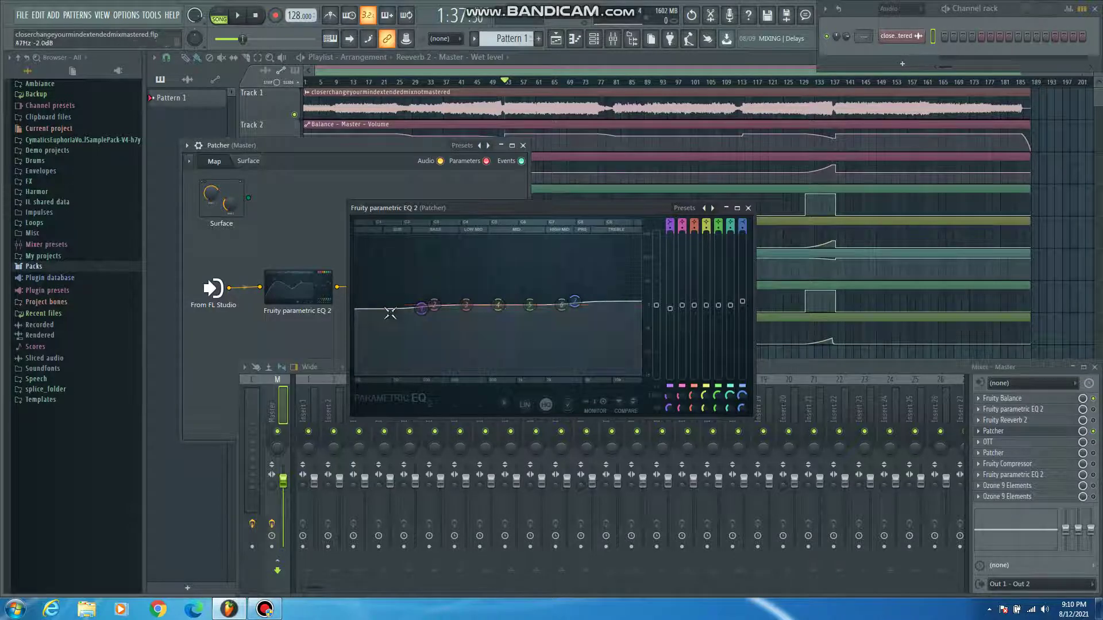
click(746, 208)
click(523, 146)
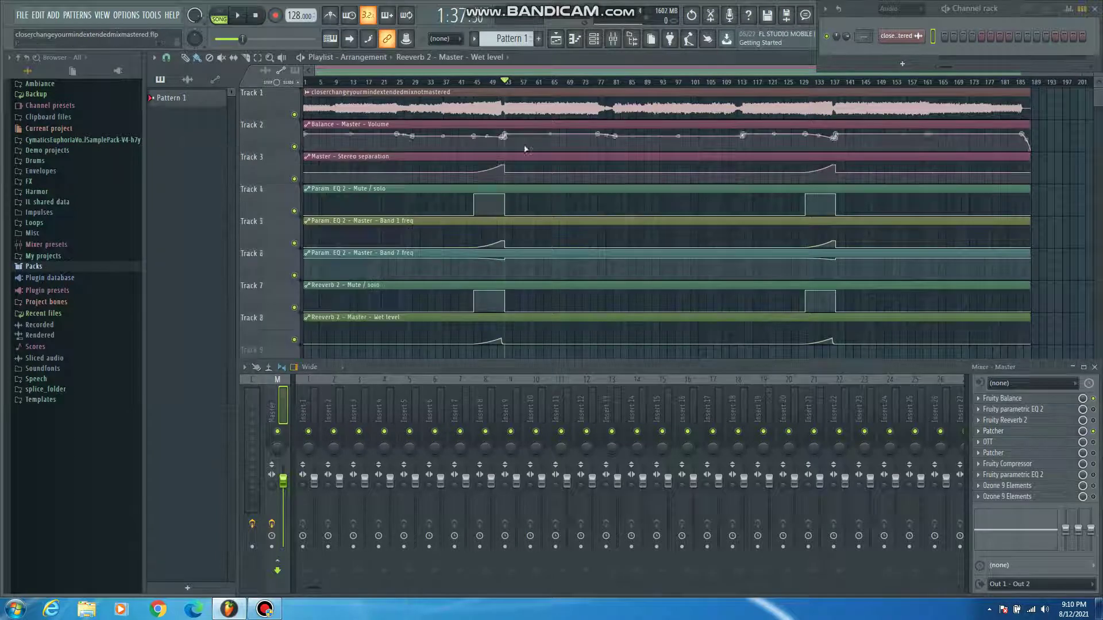
click(242, 21)
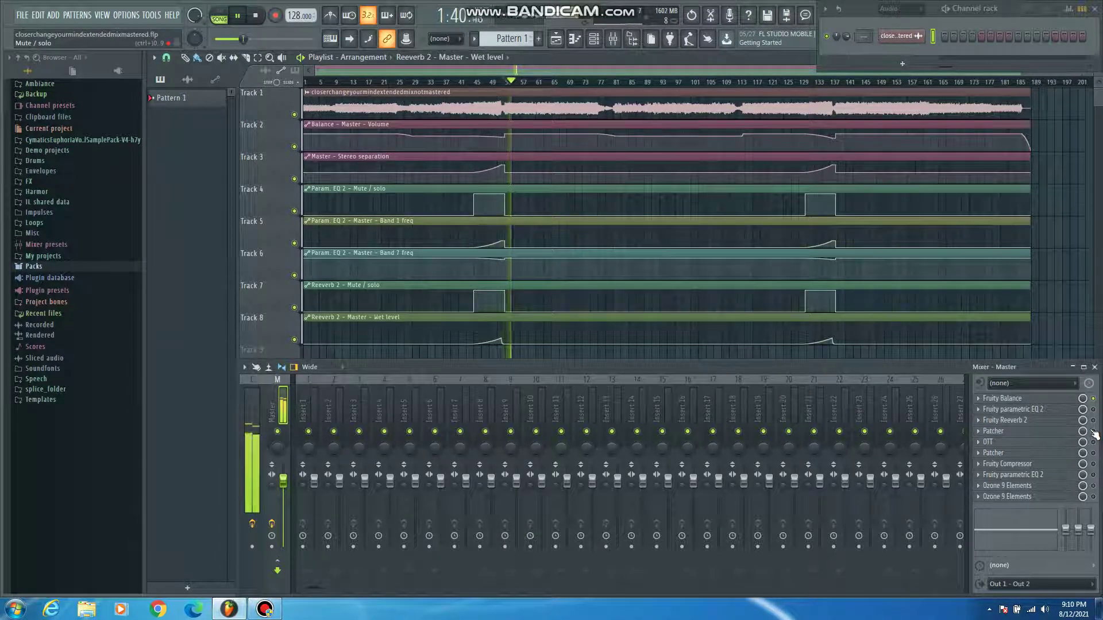
click(255, 16)
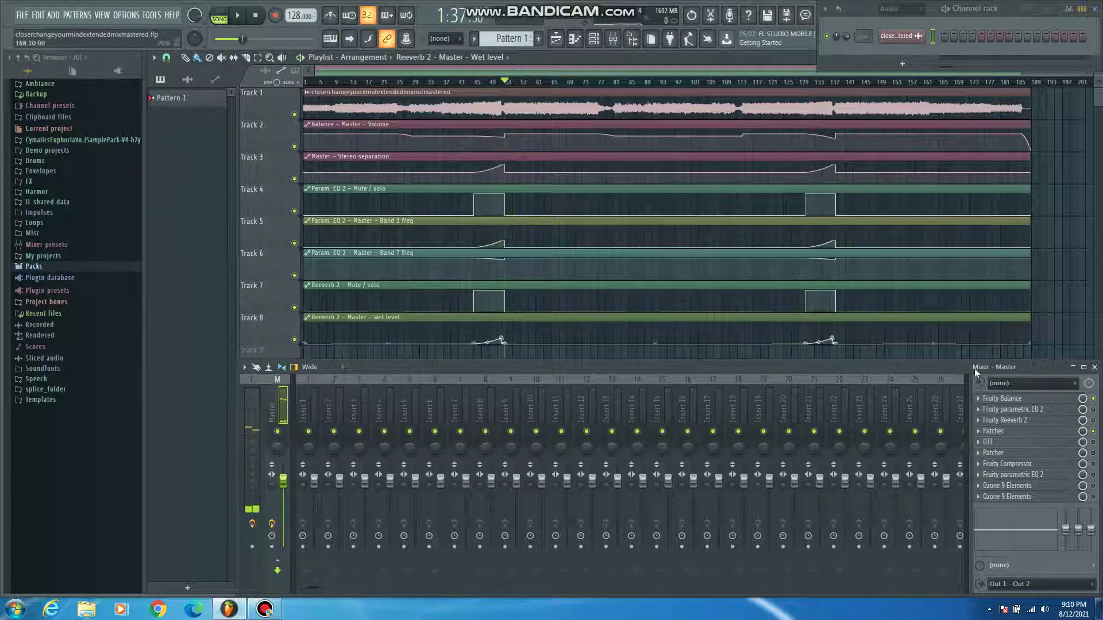
Enable OTT on the Master, audition the drop from bar 53 with and without it, then stop playback and close the plugin
click(999, 443)
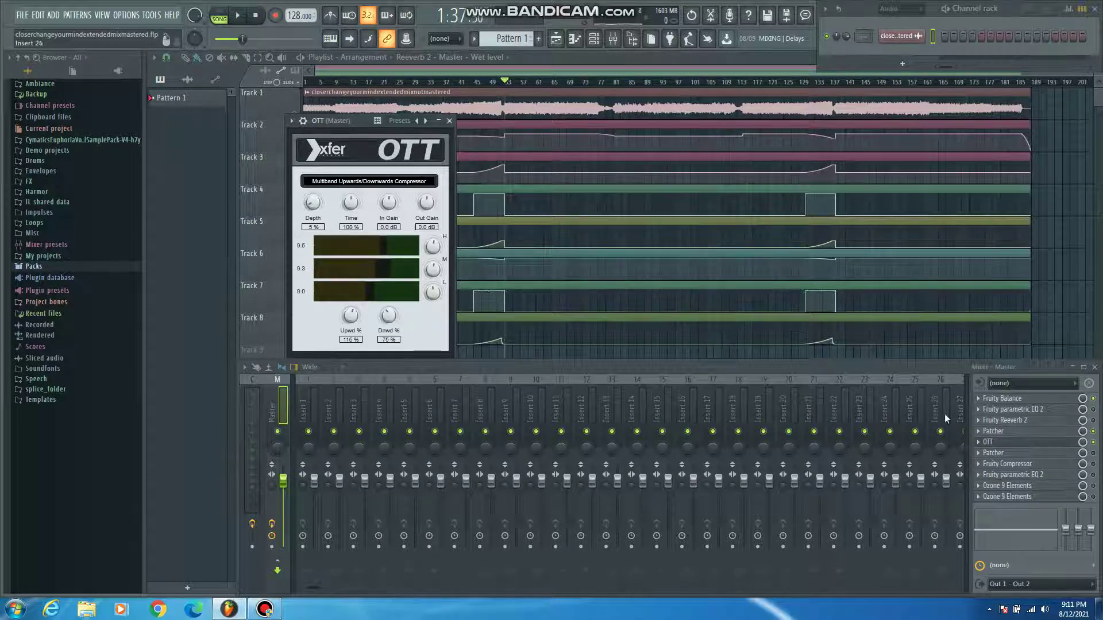
click(239, 17)
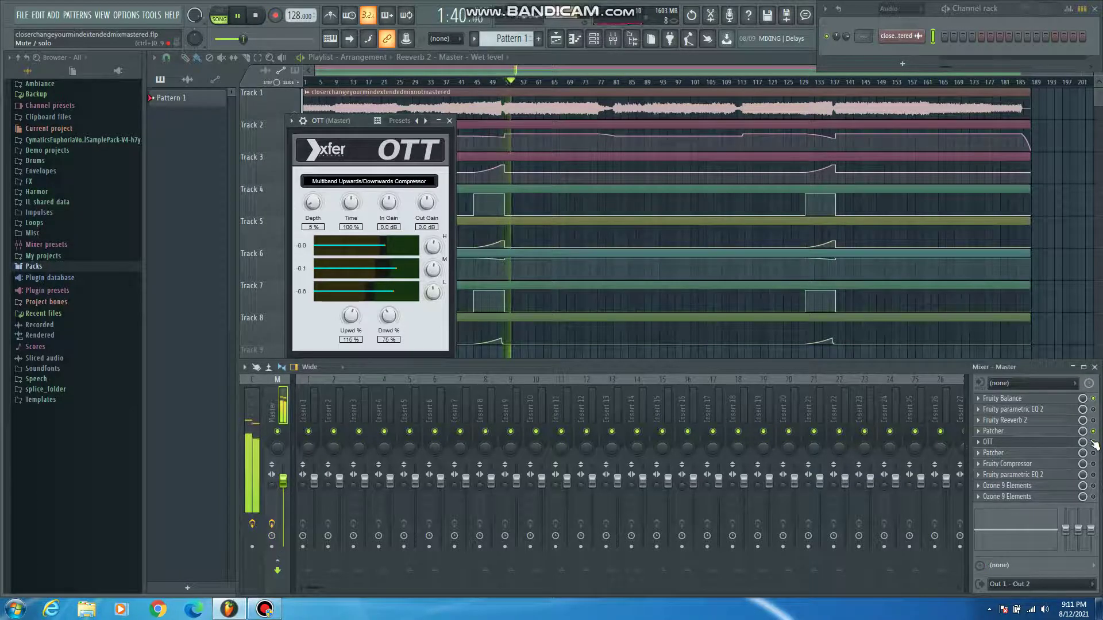
click(255, 15)
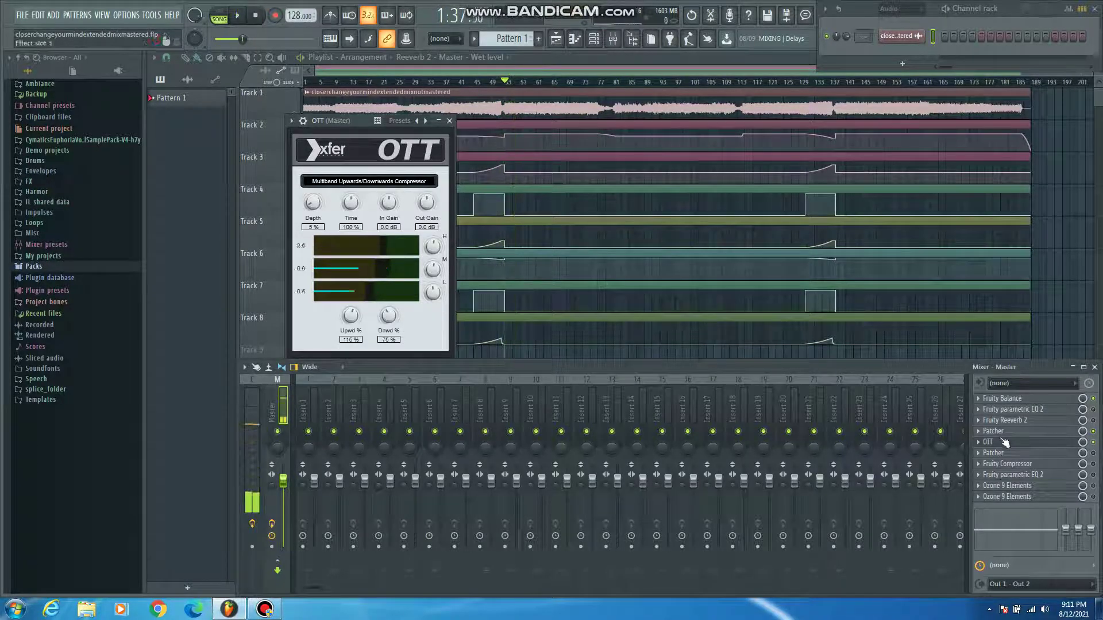
click(1015, 445)
Enable the Master's second Patcher and locate 3 band stereo seperation among its presets without loading it again
click(1016, 453)
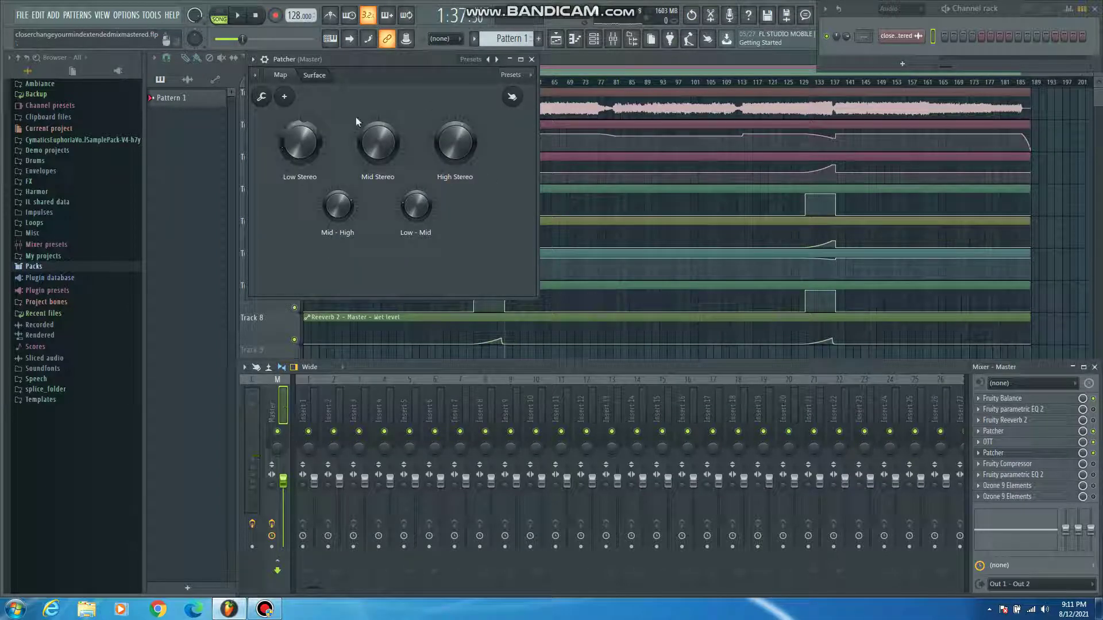
click(255, 75)
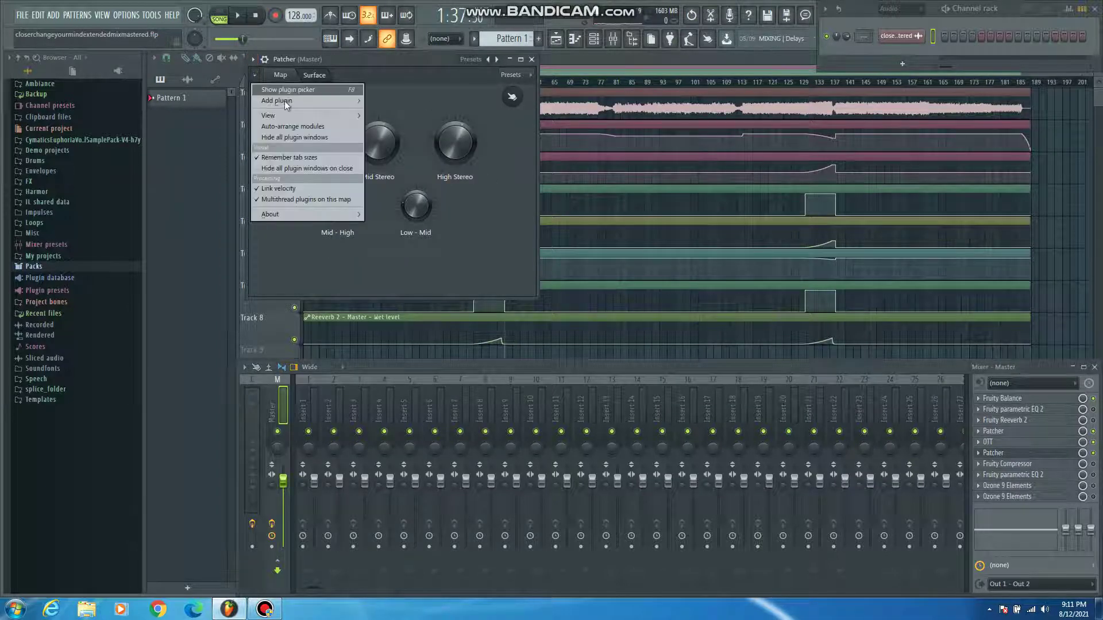
click(255, 60)
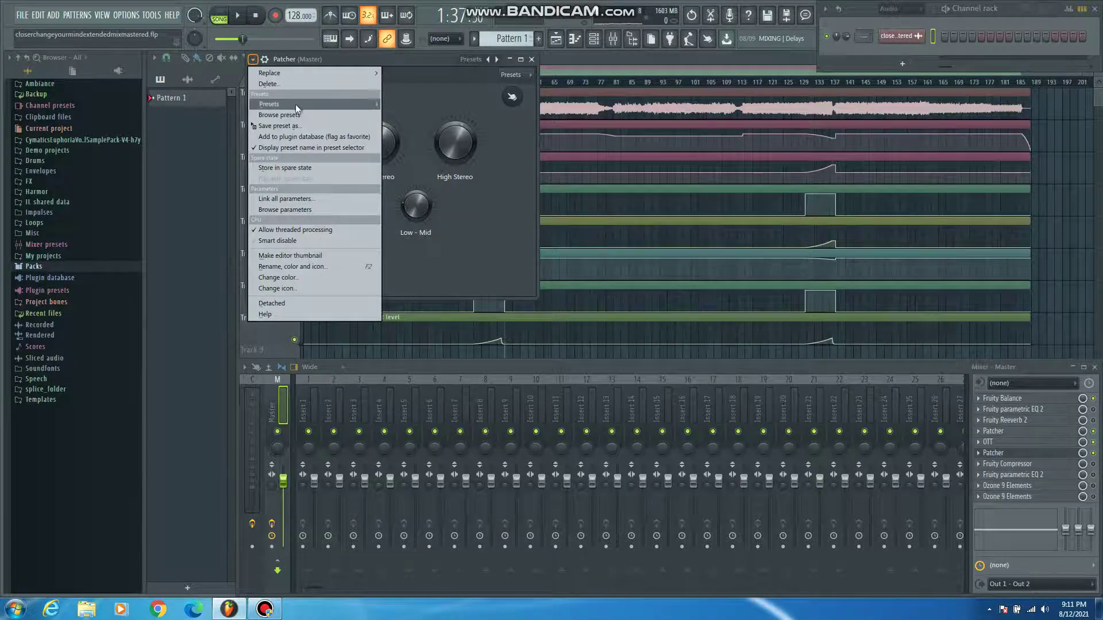
mouse_move(295, 104)
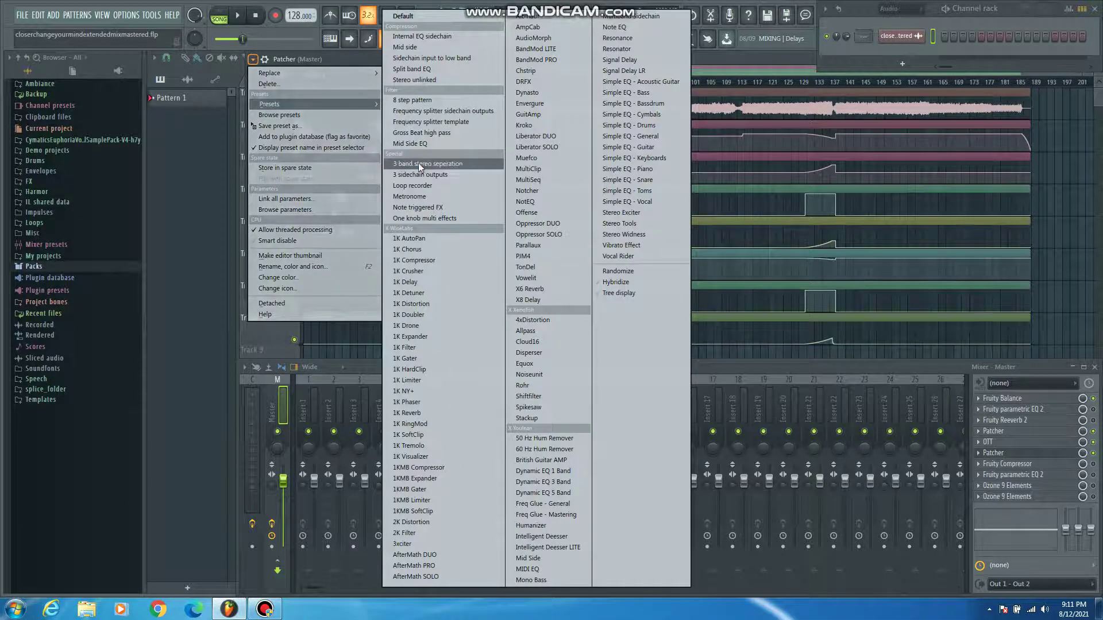
click(312, 57)
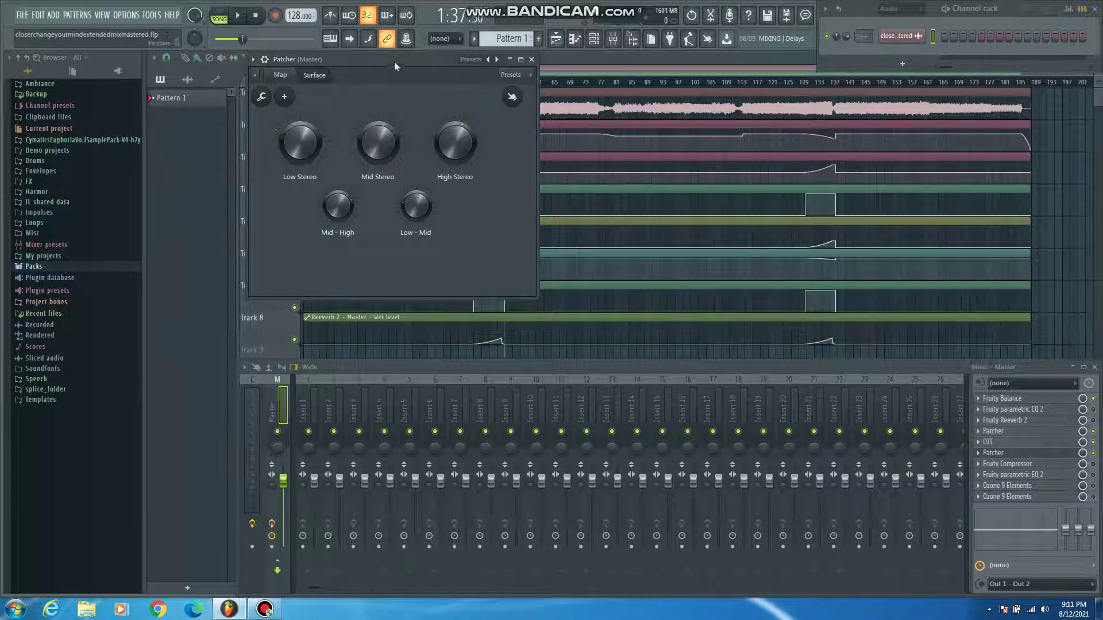
Audition the drop from bar 53 with the stereo separation Patcher, stop playback and close the plugin
click(238, 17)
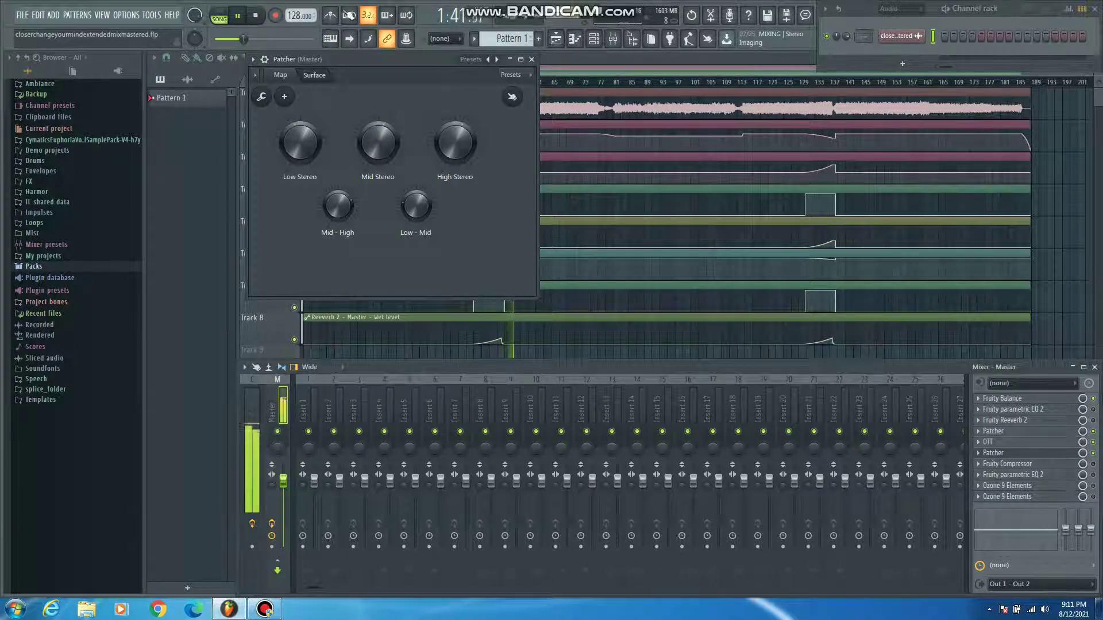
key(space)
click(531, 59)
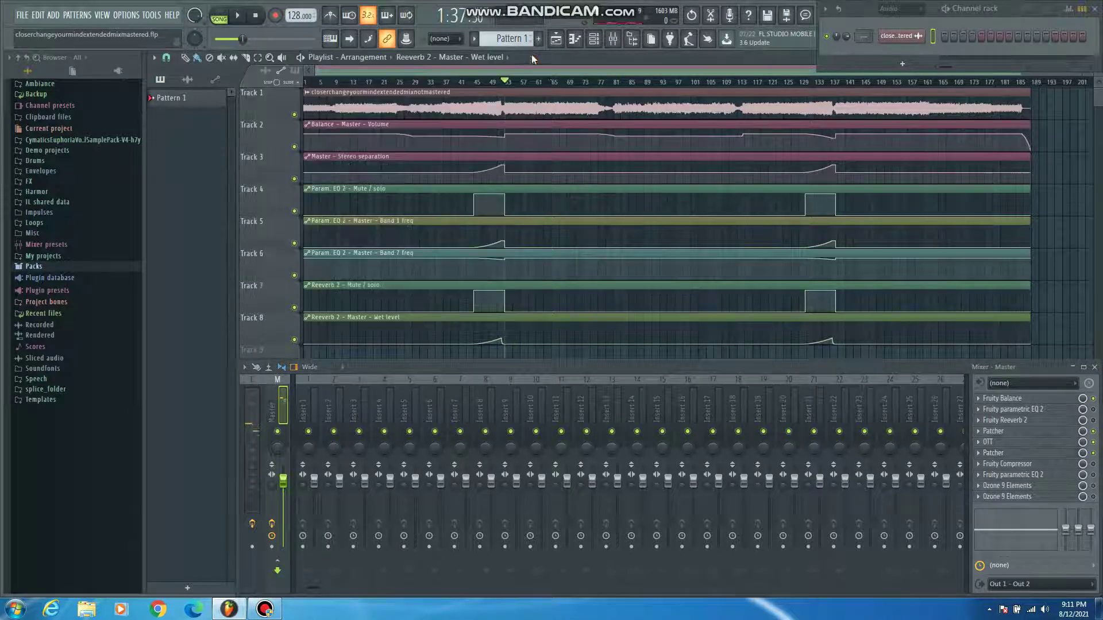
Enable Fruity Compressor on the Master, review its settings and audition its effect on the drop from bar 53, closing it and stopping playback
click(1020, 464)
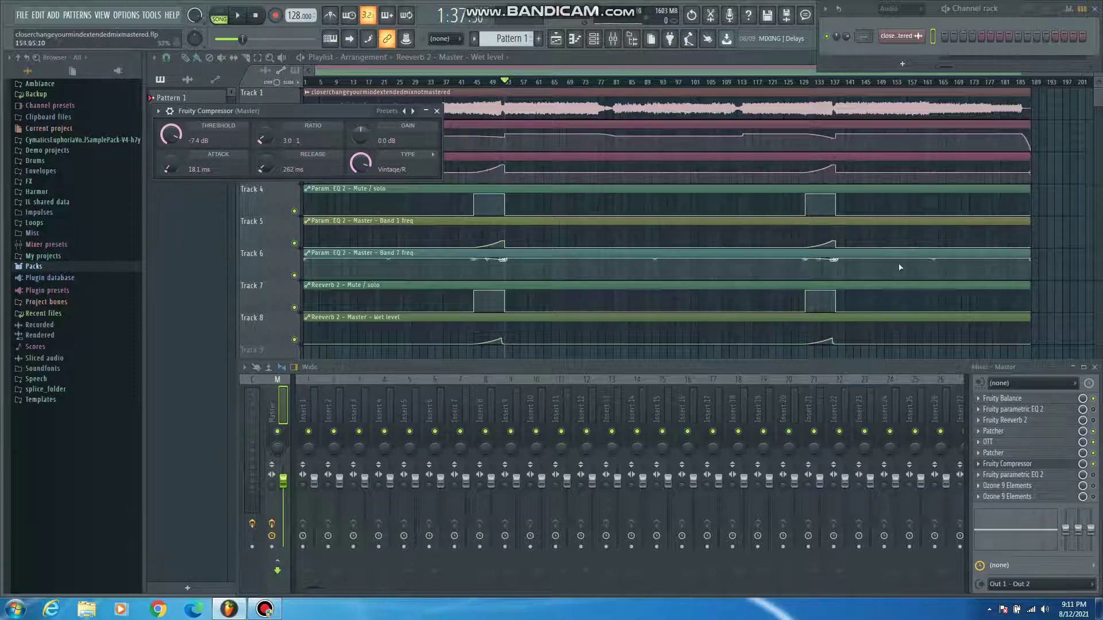
click(240, 16)
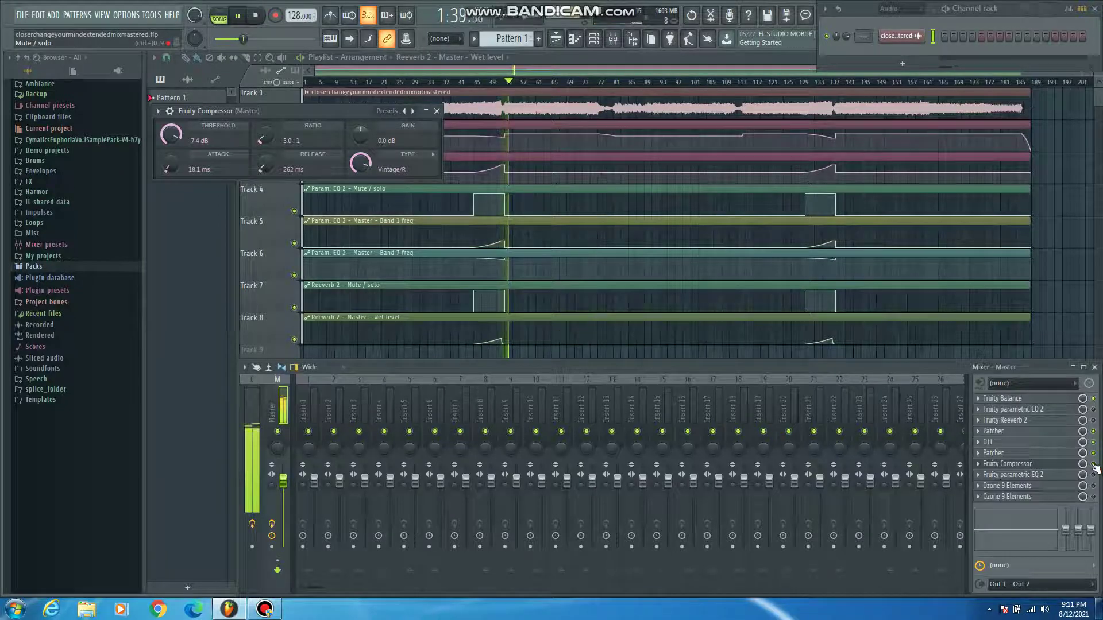
click(1008, 464)
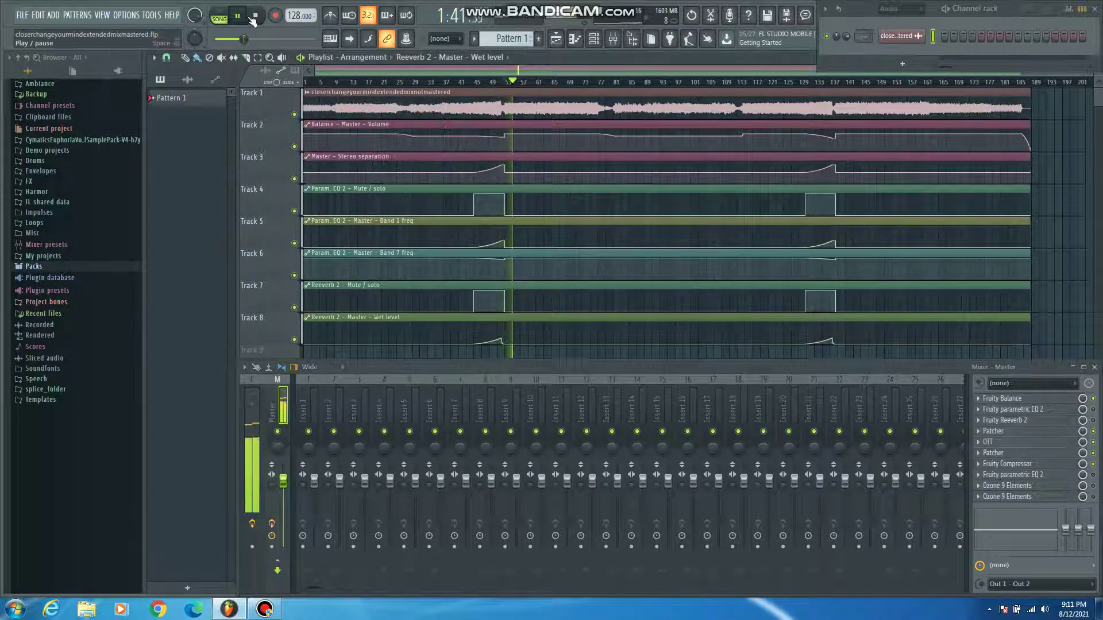
click(253, 18)
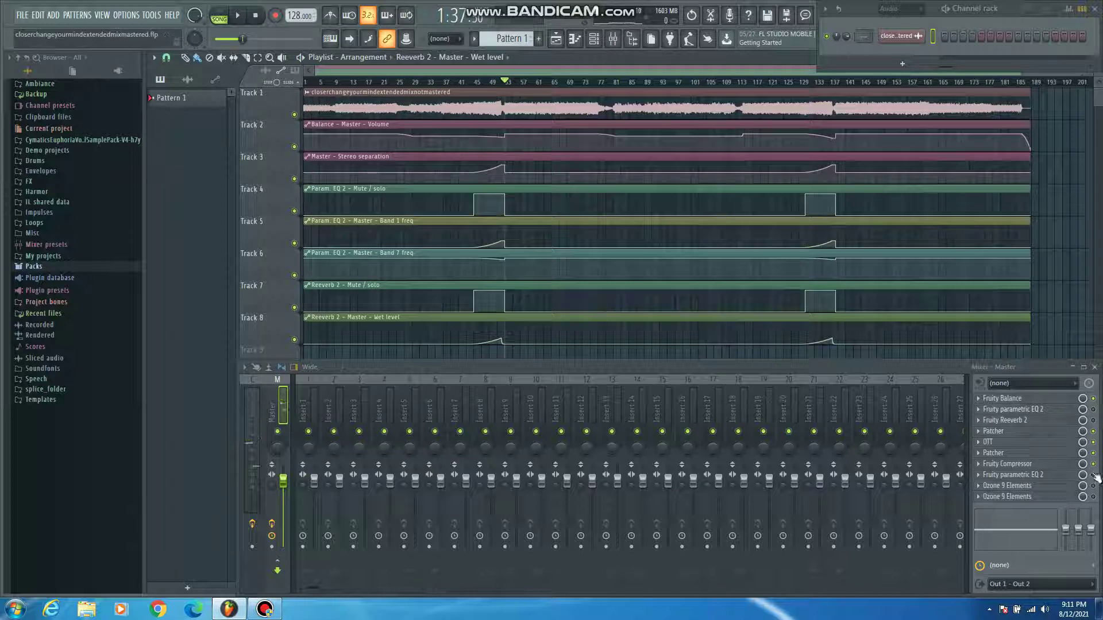
Enable the Master's second Fruity parametric EQ 2, inspect its curve around band 5 and close the plugin
click(1020, 475)
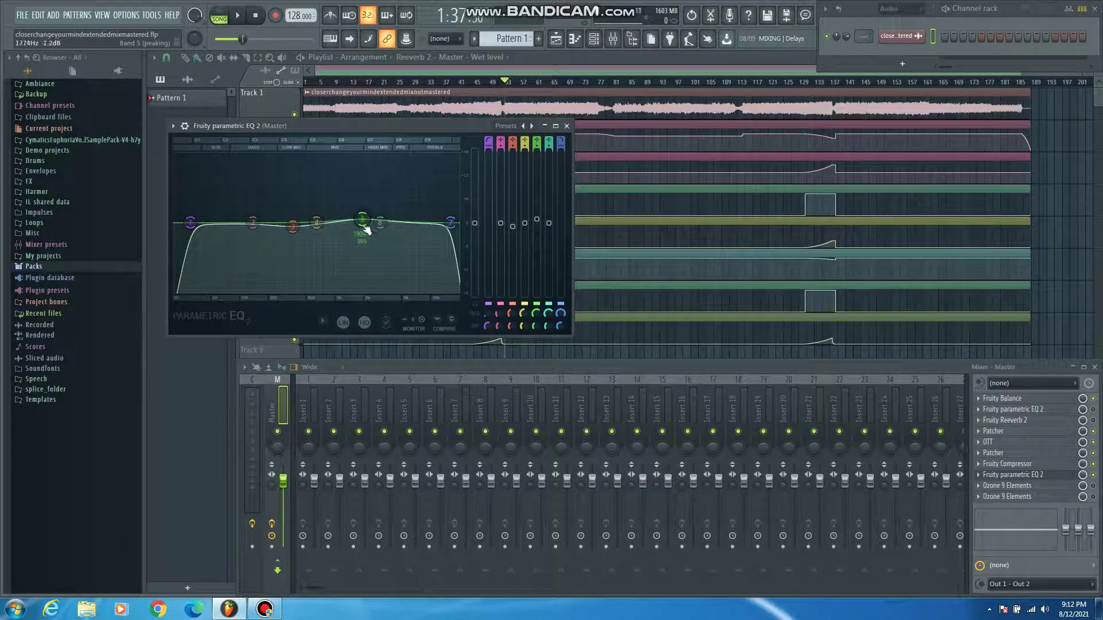
drag(366, 230, 367, 225)
click(567, 126)
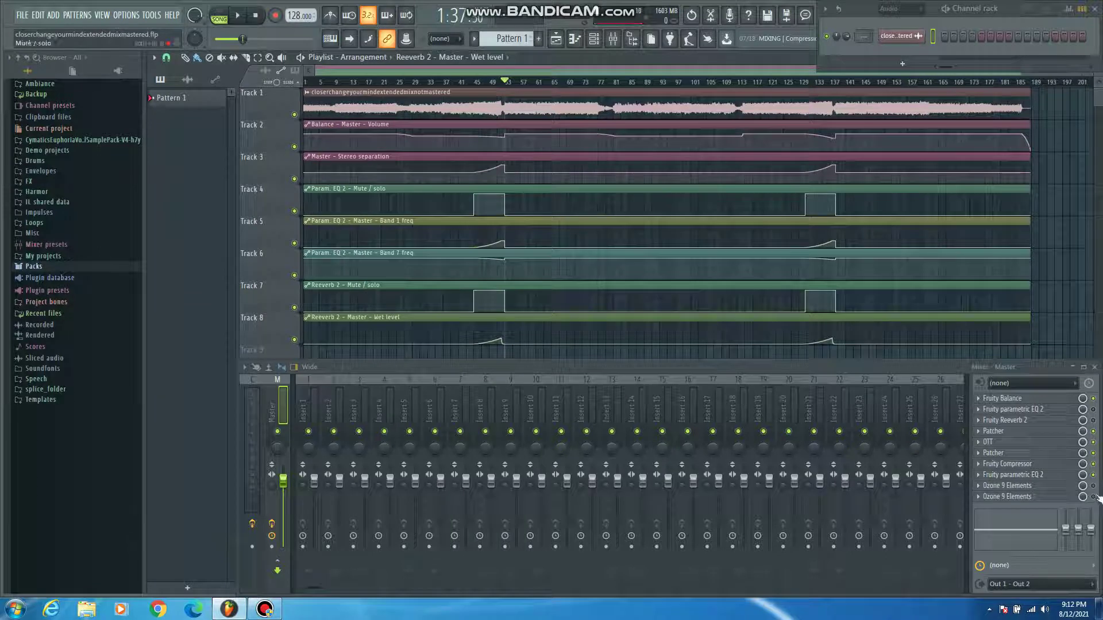
Enable the Master's first Ozone 9 Elements, review its Equalizer and audition the drop from bar 53, then stop playback and close it
click(1023, 487)
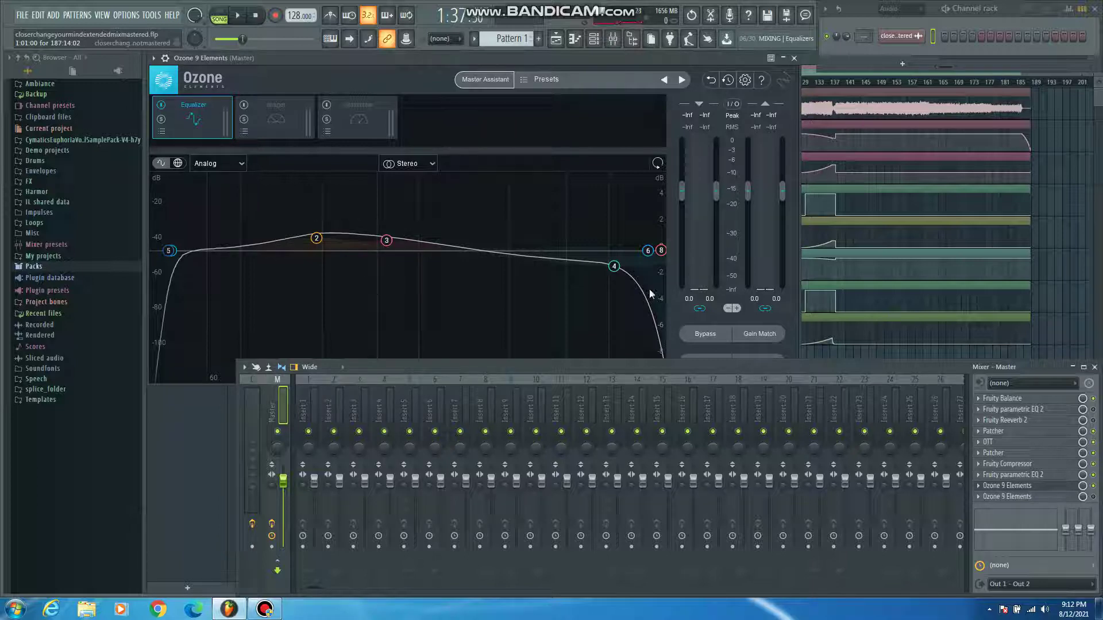
click(347, 108)
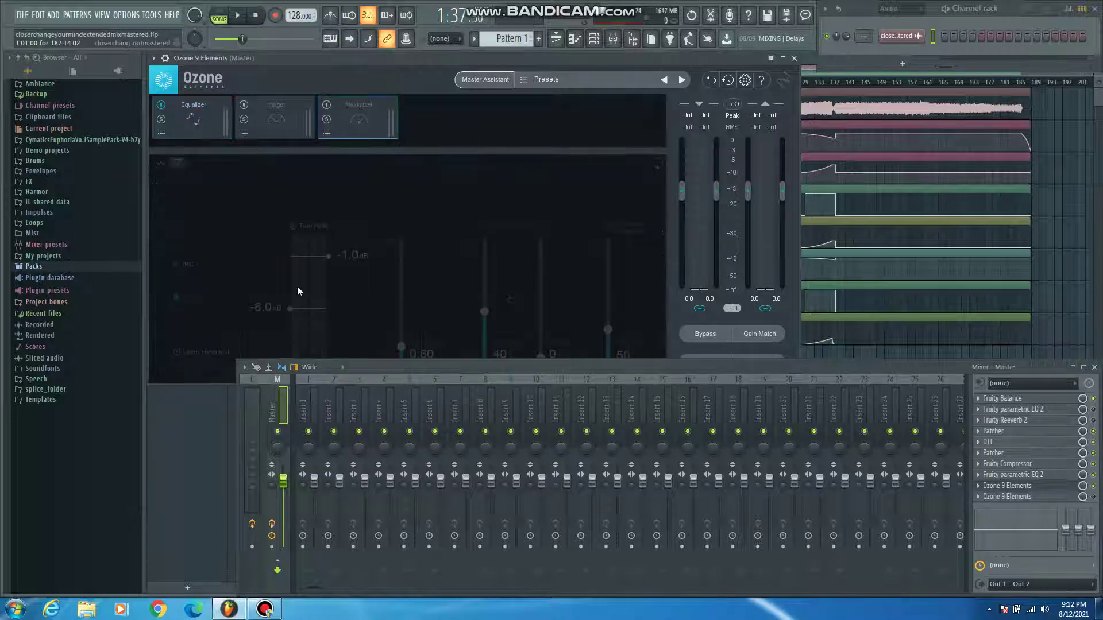
click(194, 105)
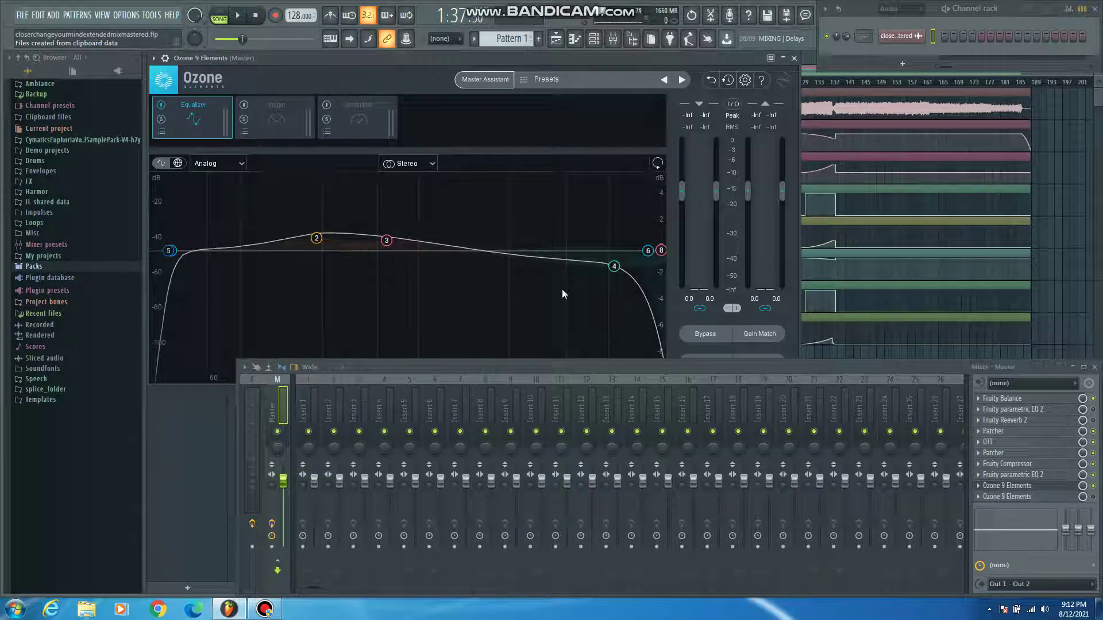
click(237, 19)
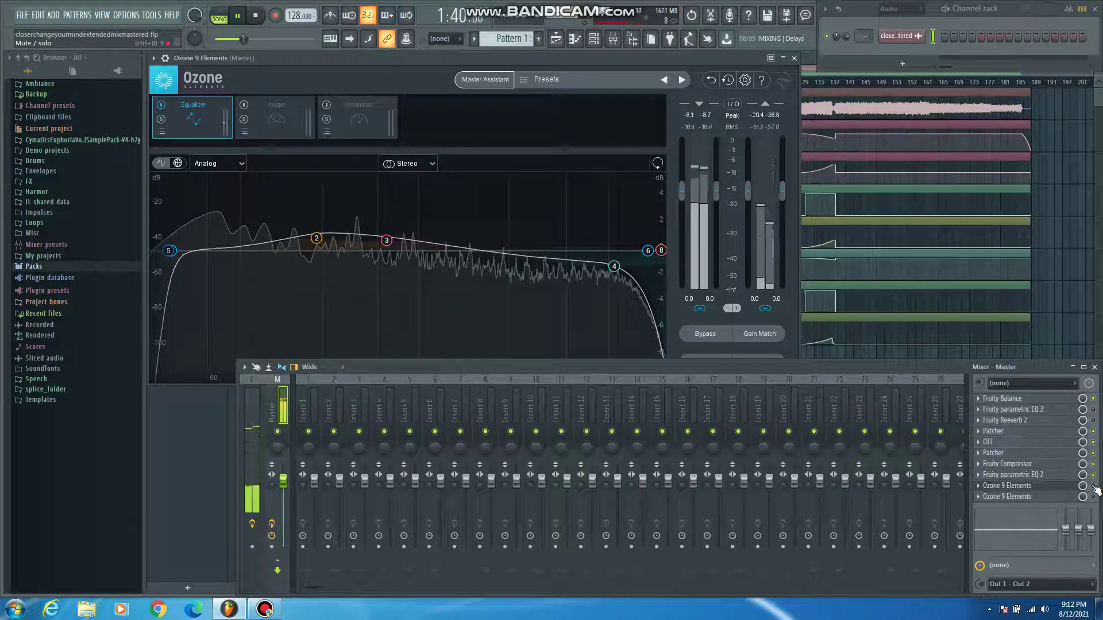
key(space)
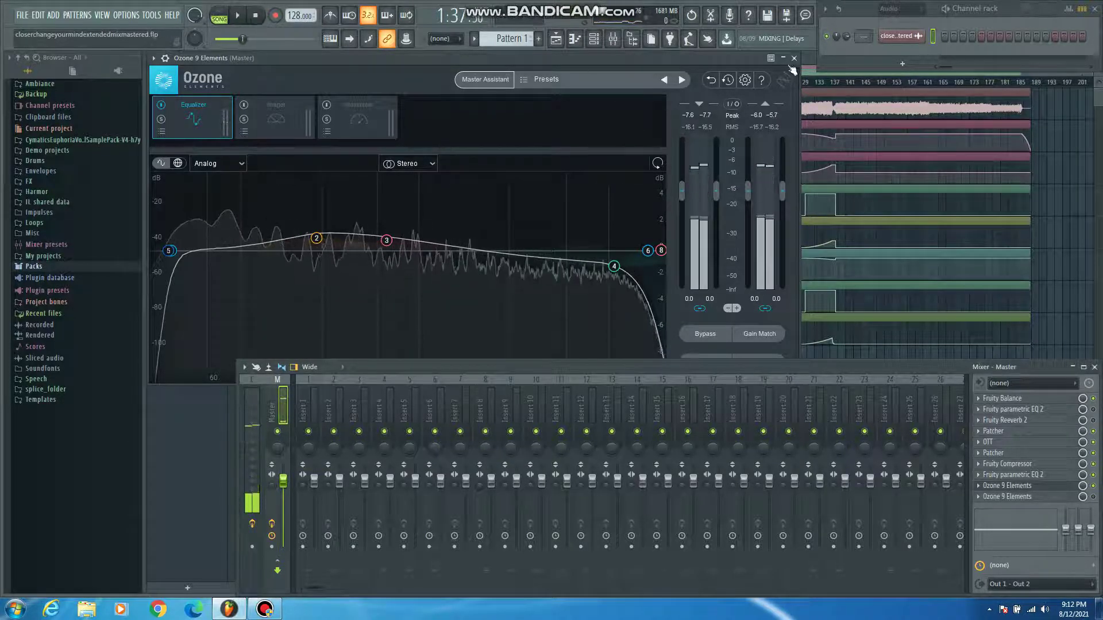
click(794, 58)
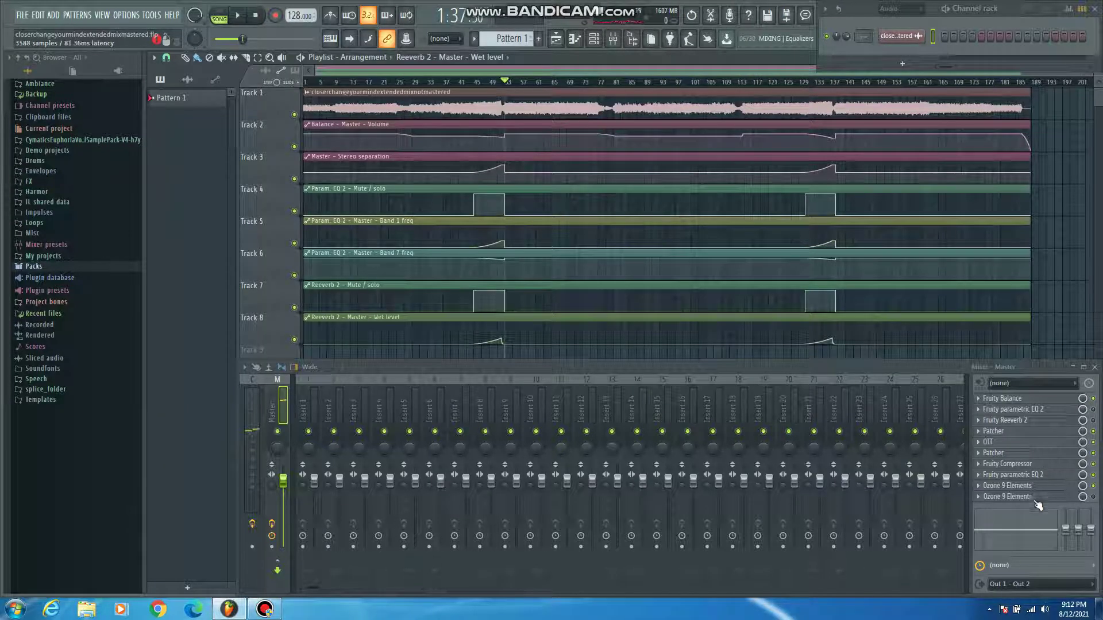
Enable the Master's second Ozone 9 Elements and review its Equalizer, Imager and Maximizer settings
click(1100, 501)
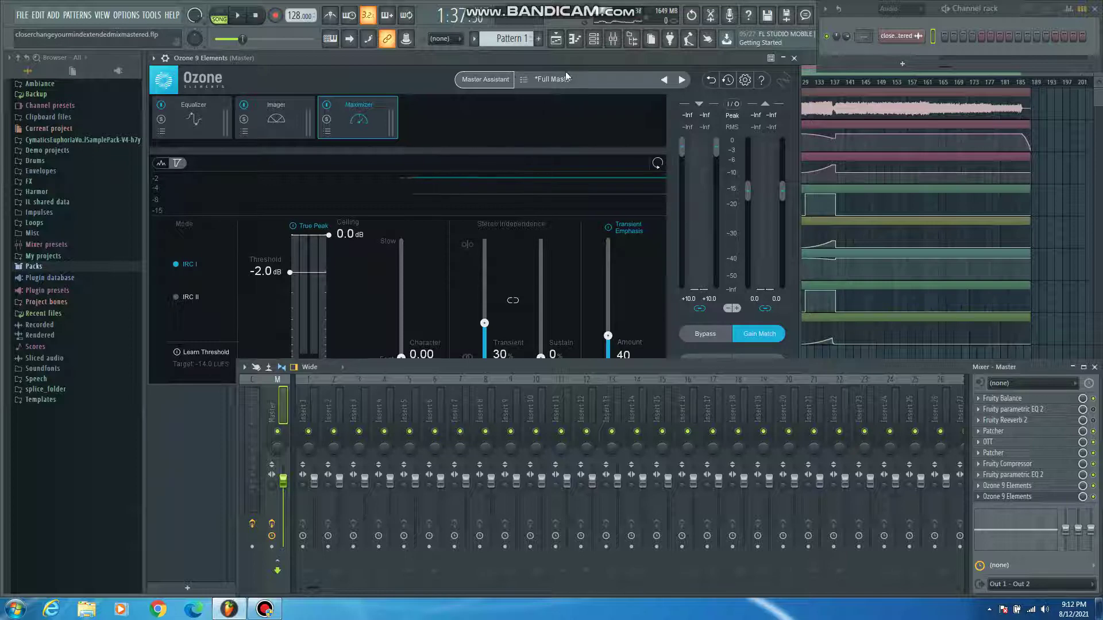
click(184, 112)
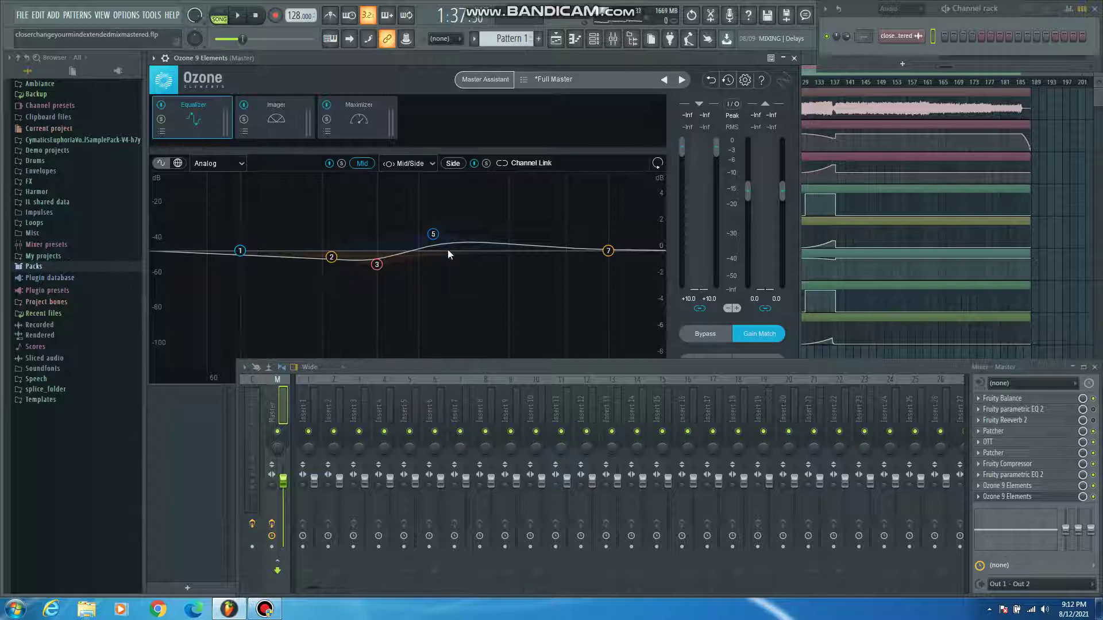
click(267, 112)
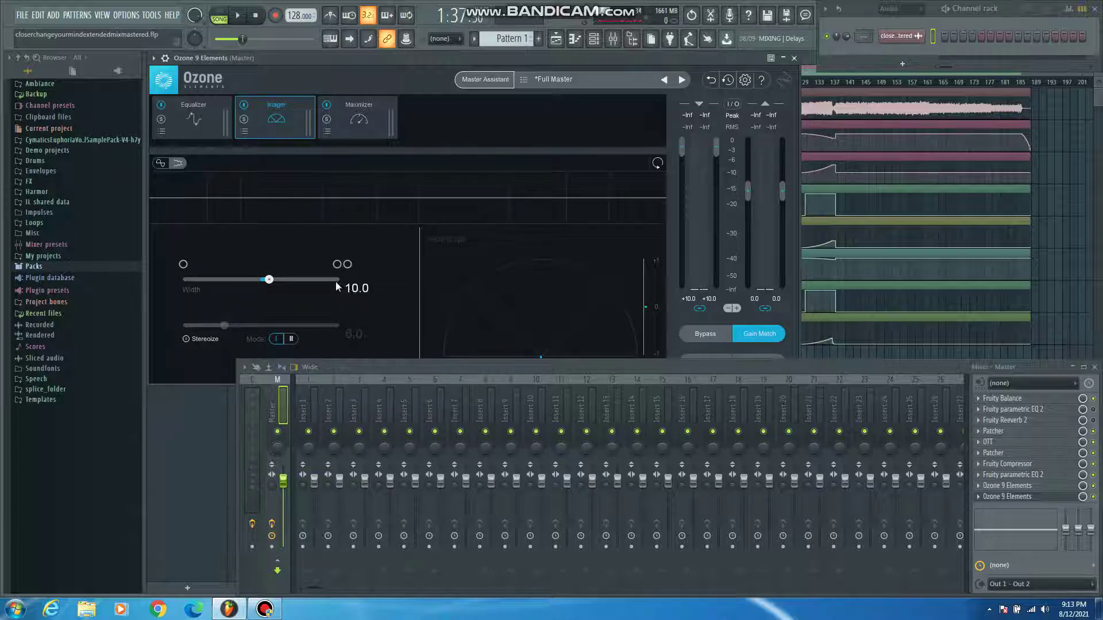
click(352, 117)
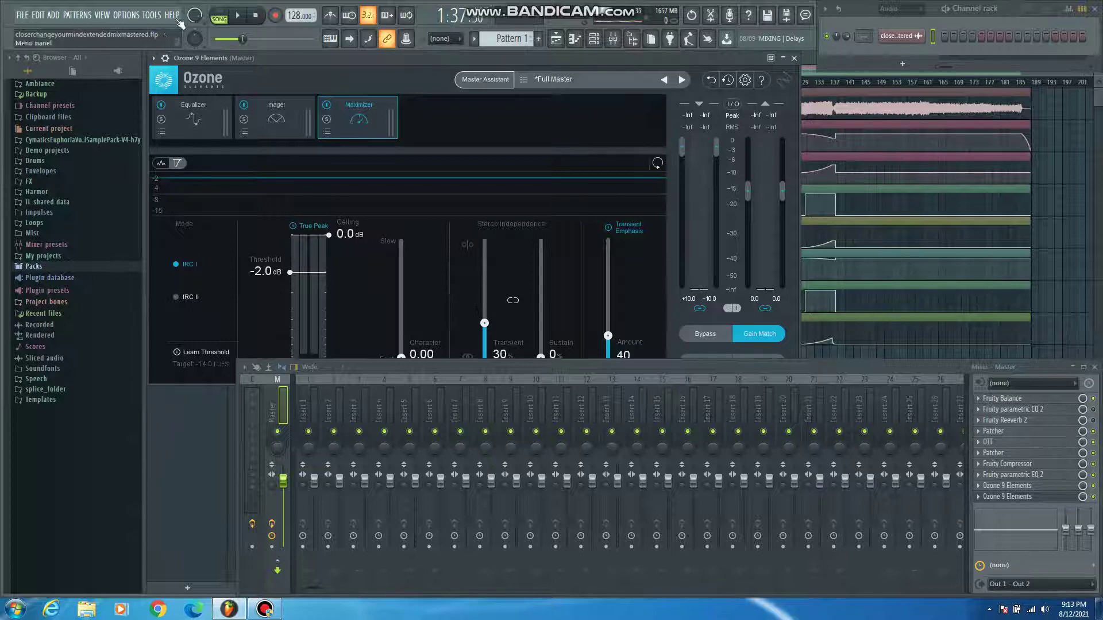
Audition the drop from bar 53 through the second Ozone's Maximizer, stop playback and close the plugin
click(240, 19)
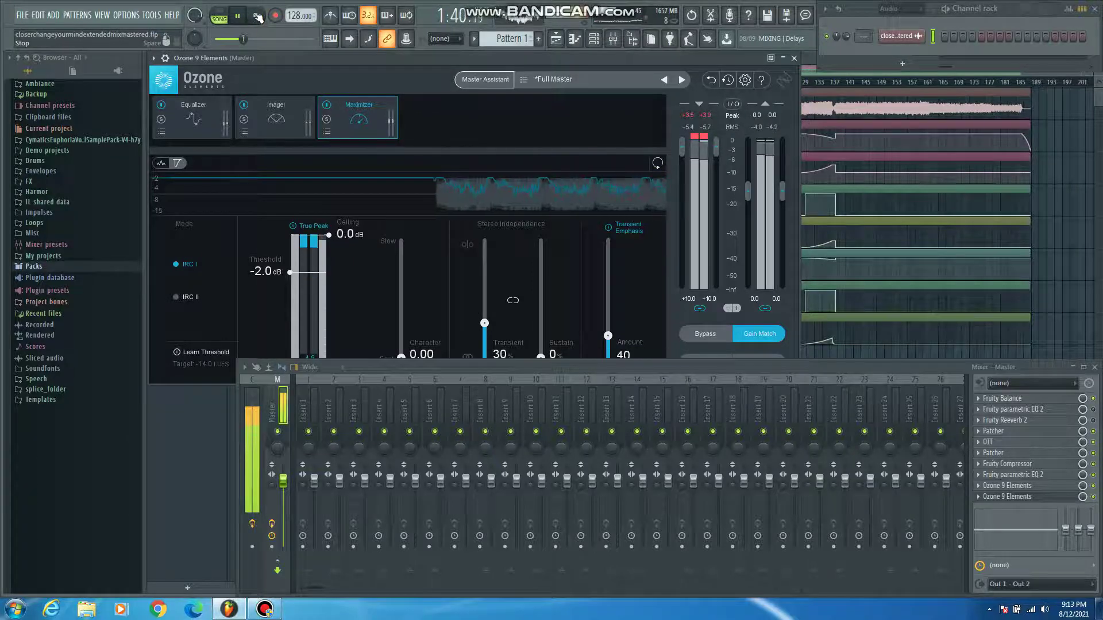
click(258, 17)
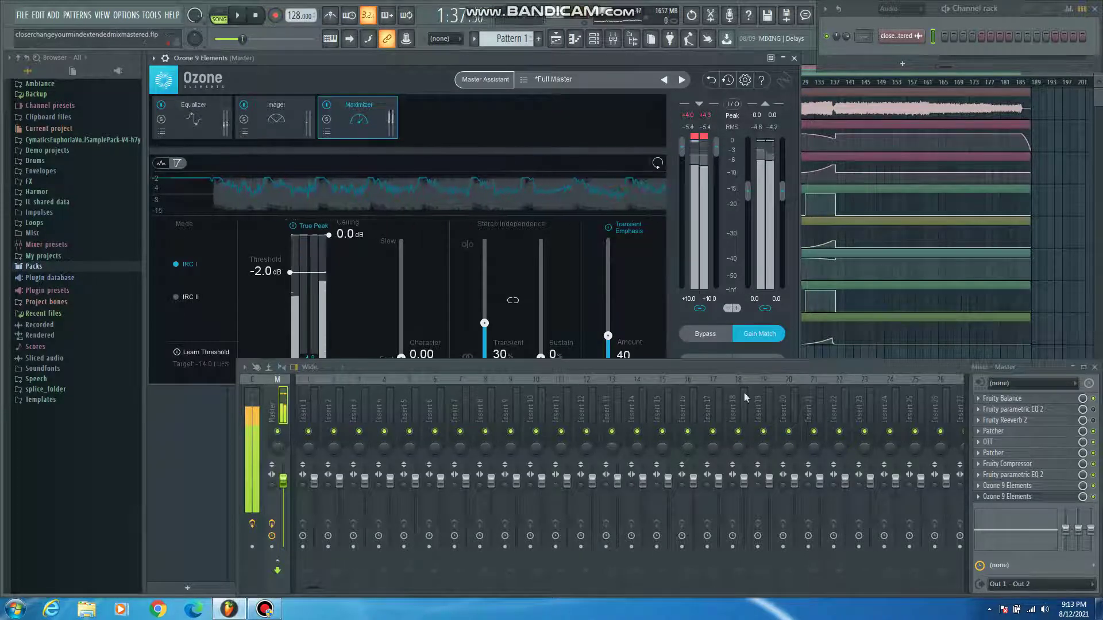
click(991, 497)
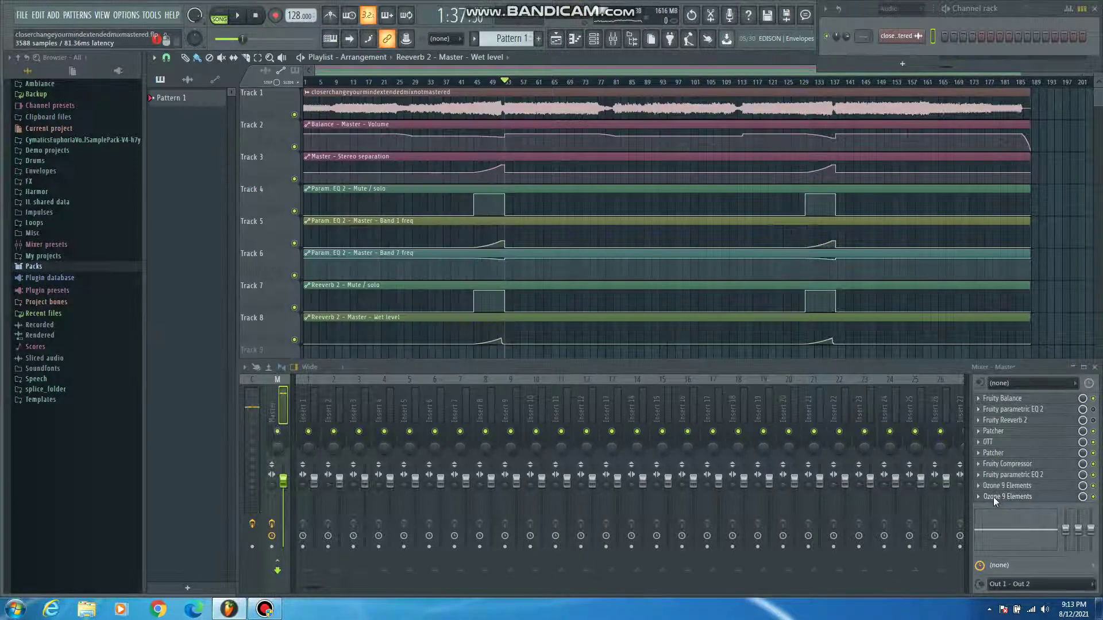
click(994, 497)
click(994, 498)
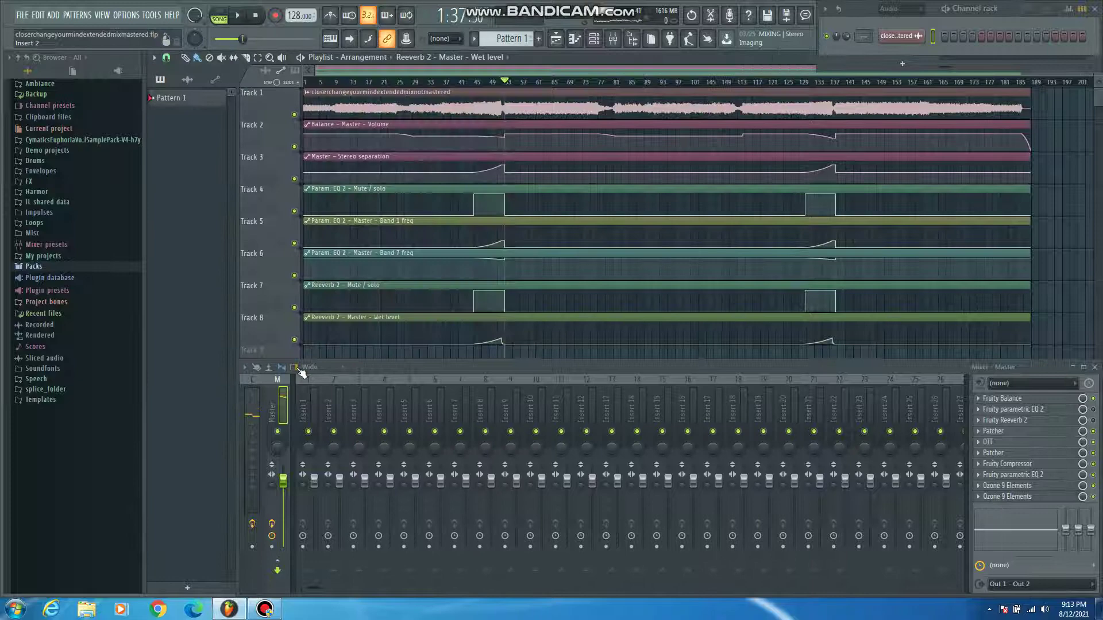
Clear all measurements in Youlean Loudness Meter 2 on the Current mixer track and close the meter
click(246, 404)
click(1012, 422)
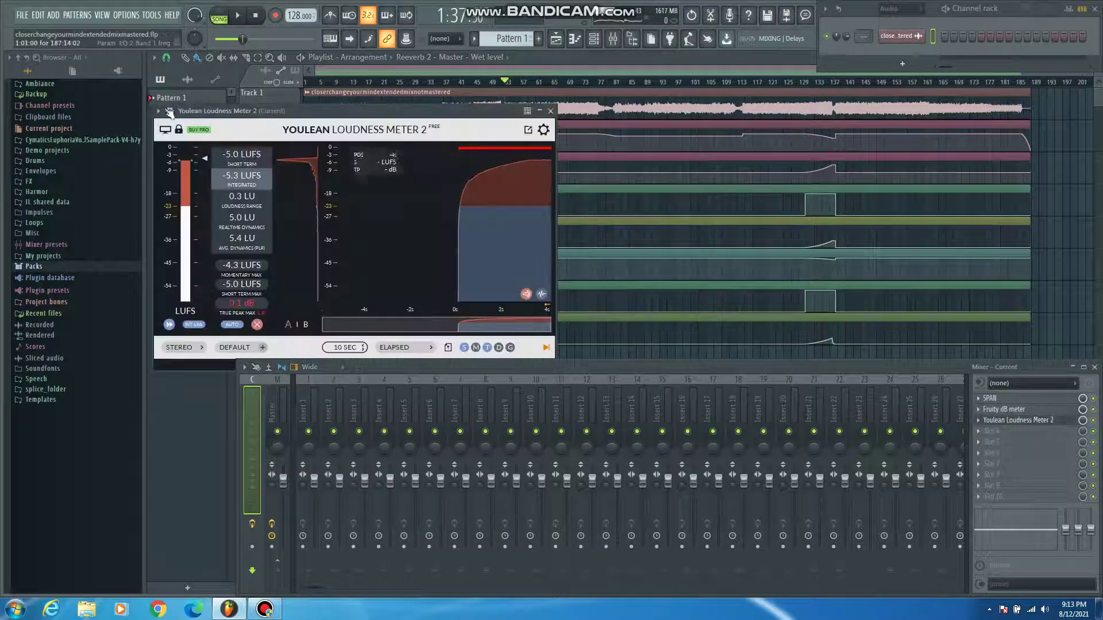
click(257, 324)
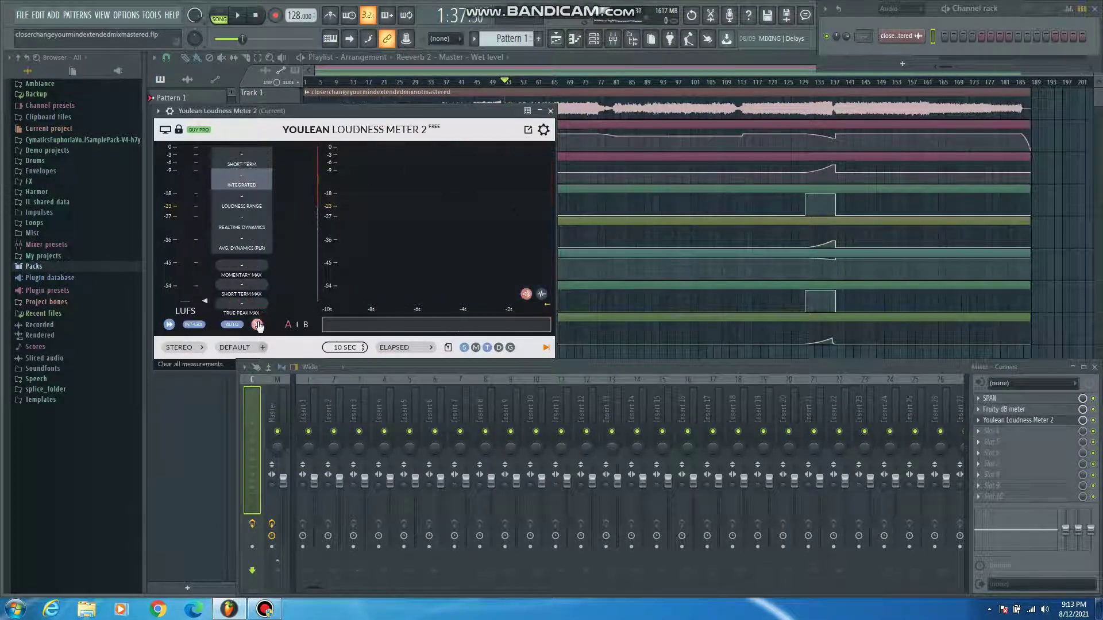
click(999, 420)
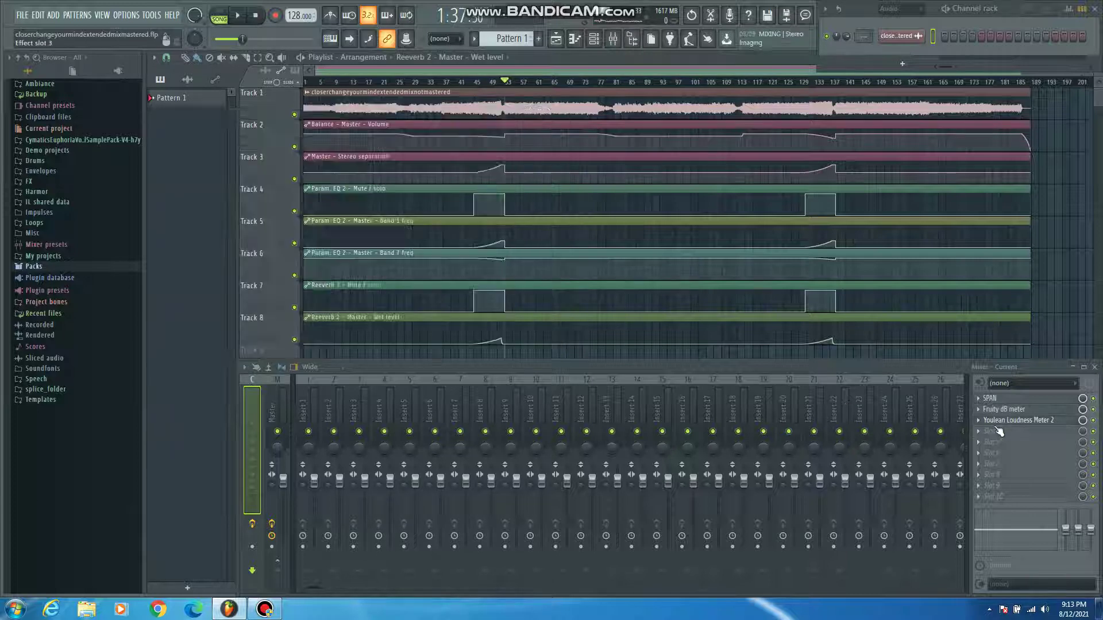
Analyze the mastered drop's frequency spectrum in SPAN on the Current track during playback, then stop and close it
click(991, 398)
click(237, 15)
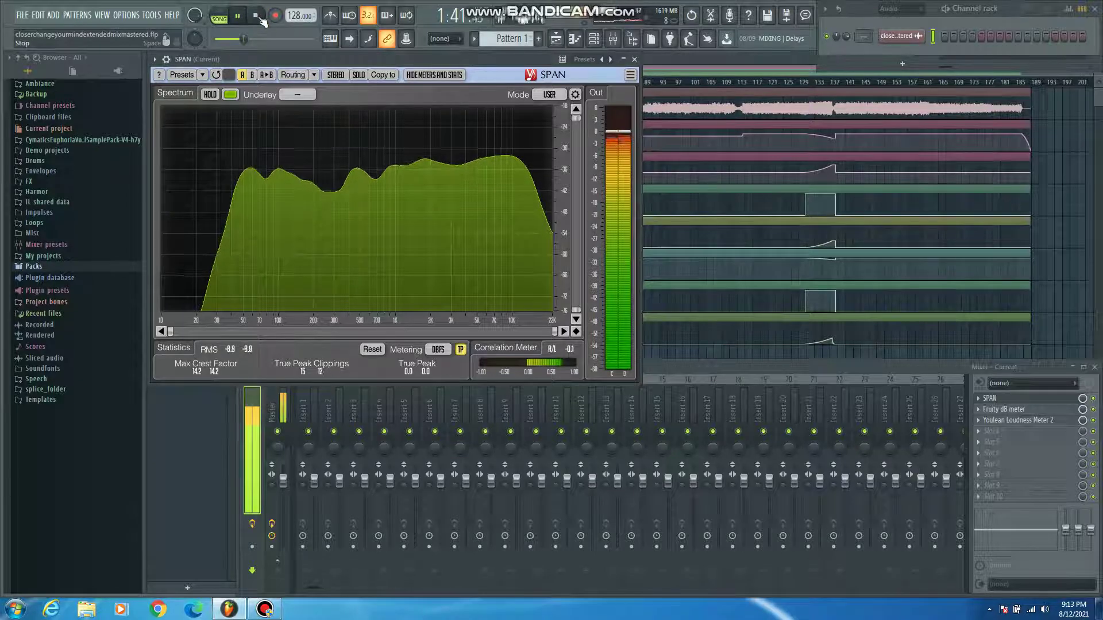
click(236, 15)
click(994, 398)
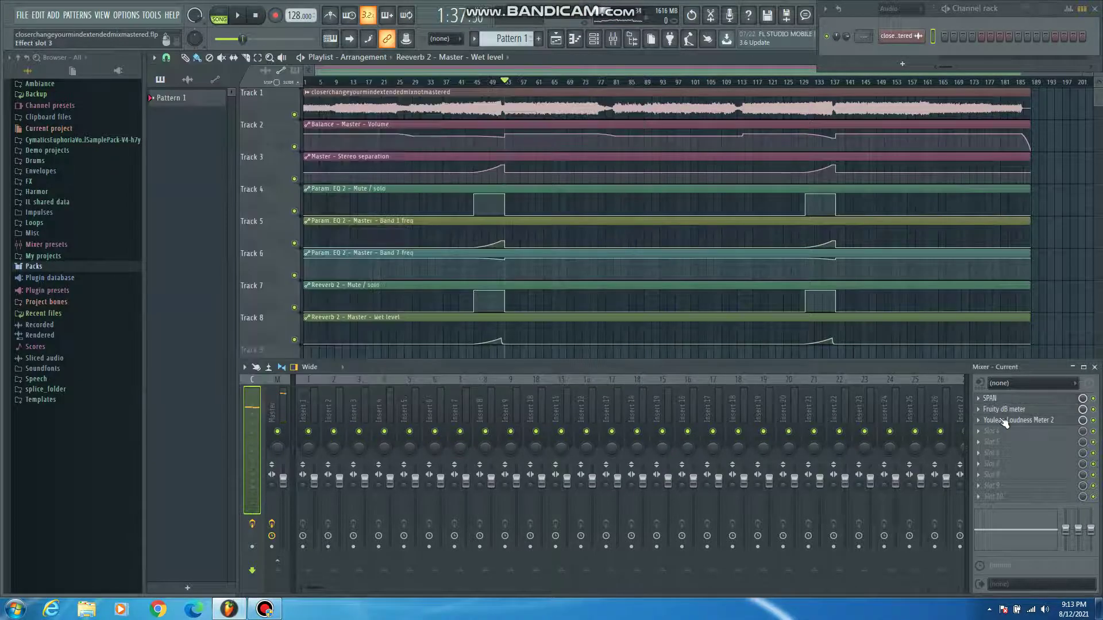
Measure the mastered drop's loudness from bar 53 with Youlean Loudness Meter 2, stop, clear the measurements and close the meter
click(1011, 419)
click(257, 325)
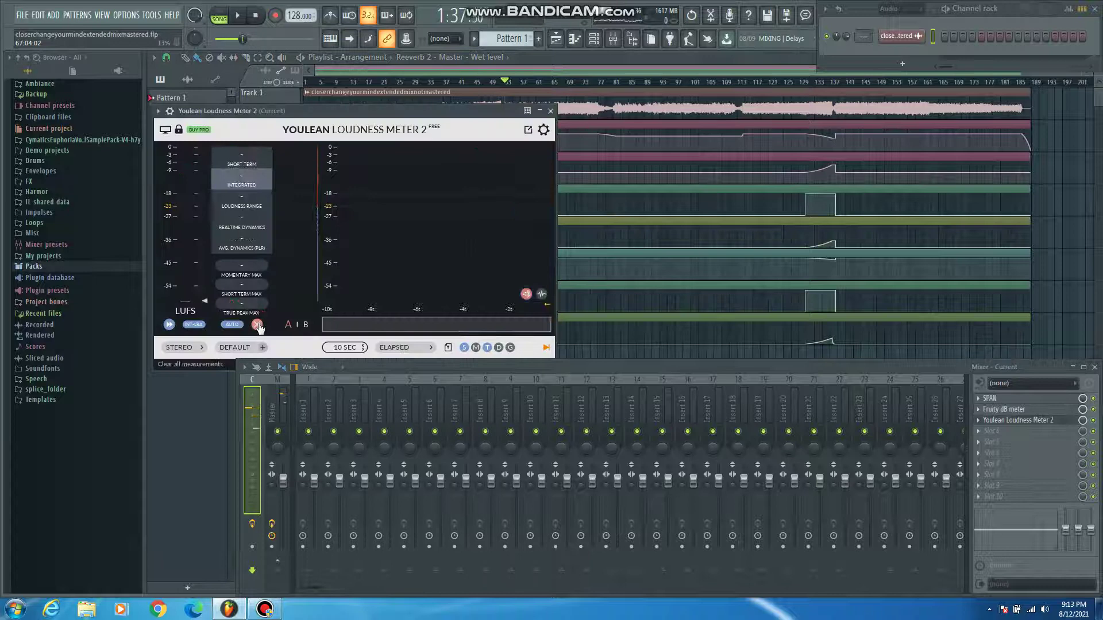
click(237, 15)
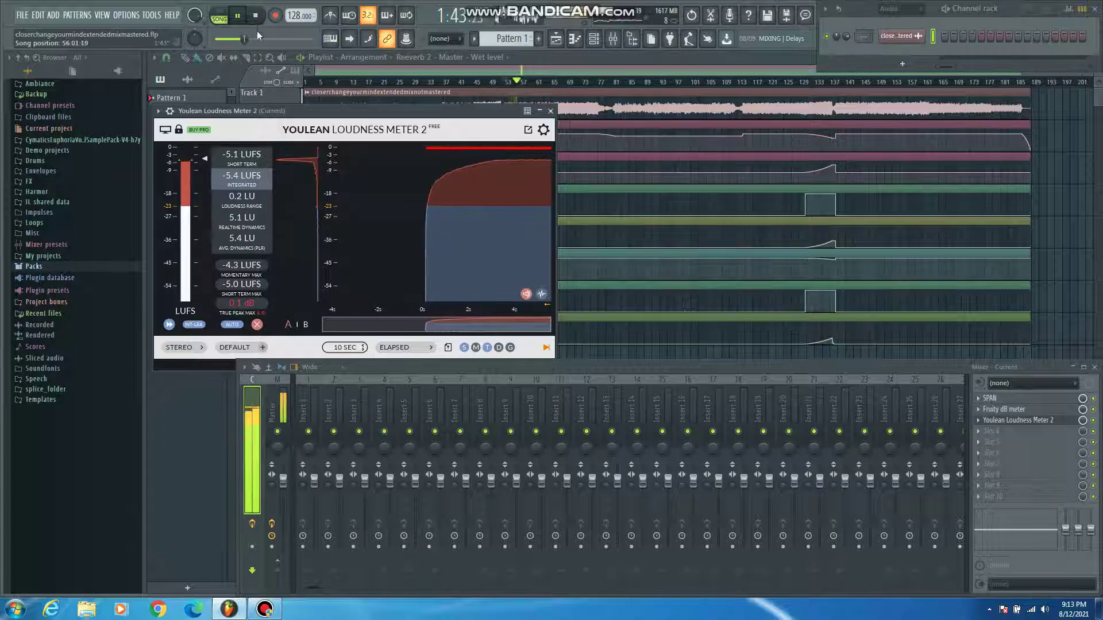
click(255, 16)
click(257, 325)
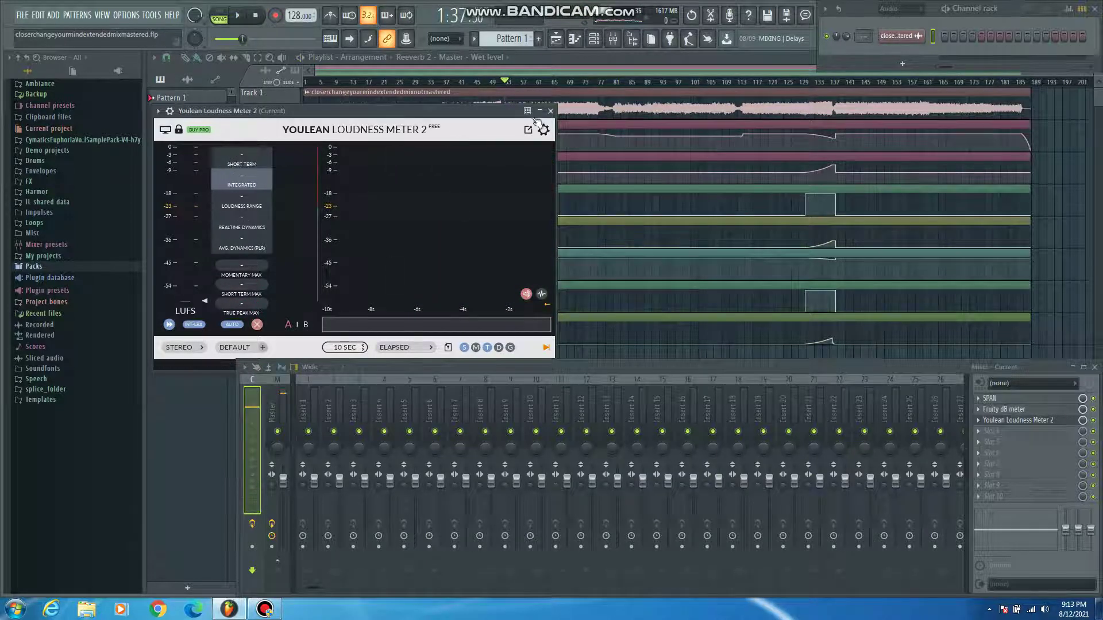
click(550, 111)
Move the song position back to the start of the arrangement
drag(499, 83, 216, 72)
drag(536, 108, 278, 106)
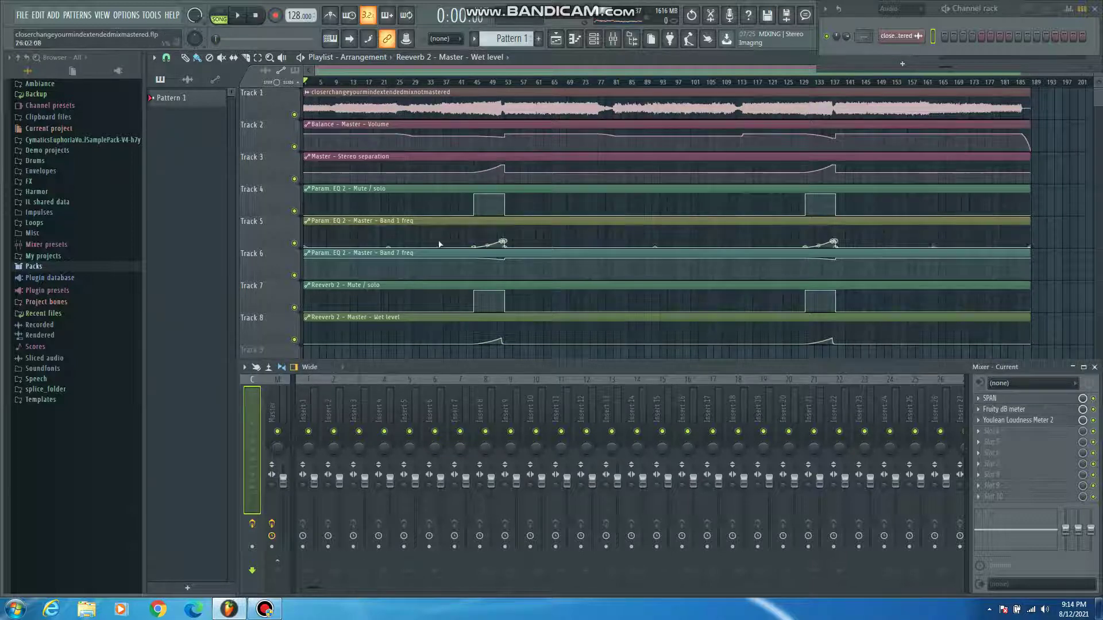
Start a WAV export named closerchangeyourmindextendedmixmastered1, review the full-song render settings and dismiss them without rendering
click(22, 16)
mouse_move(127, 119)
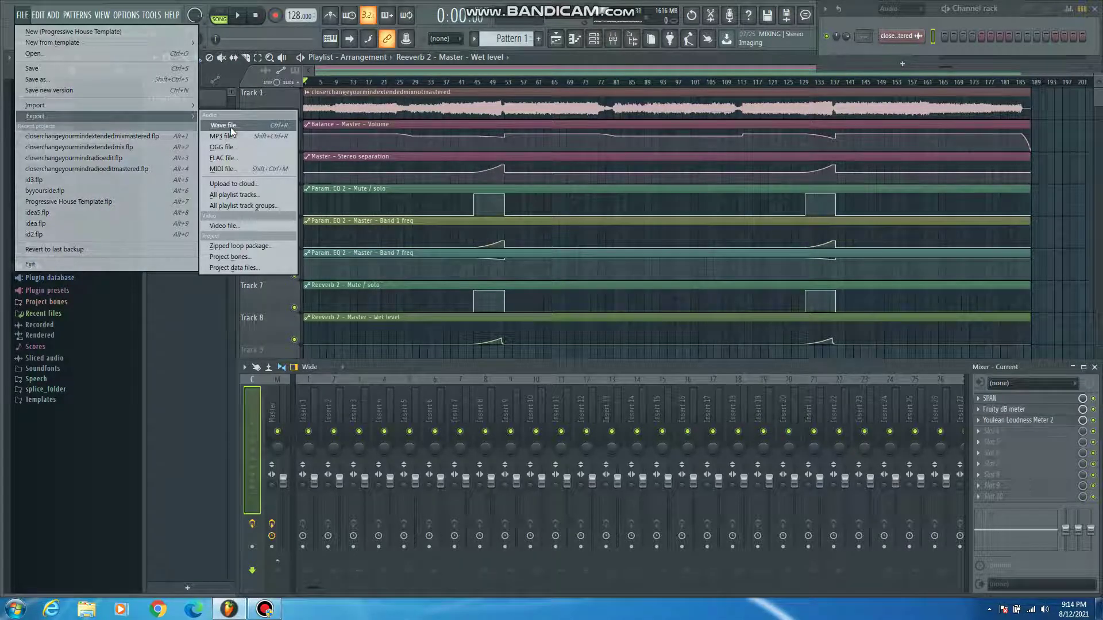
click(230, 126)
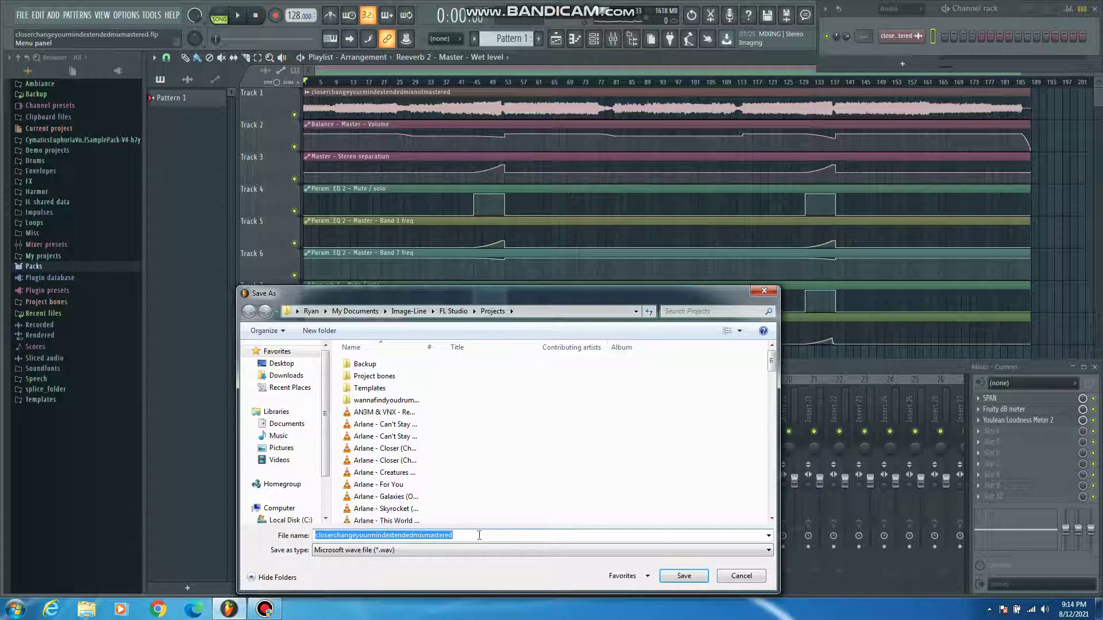
click(478, 535)
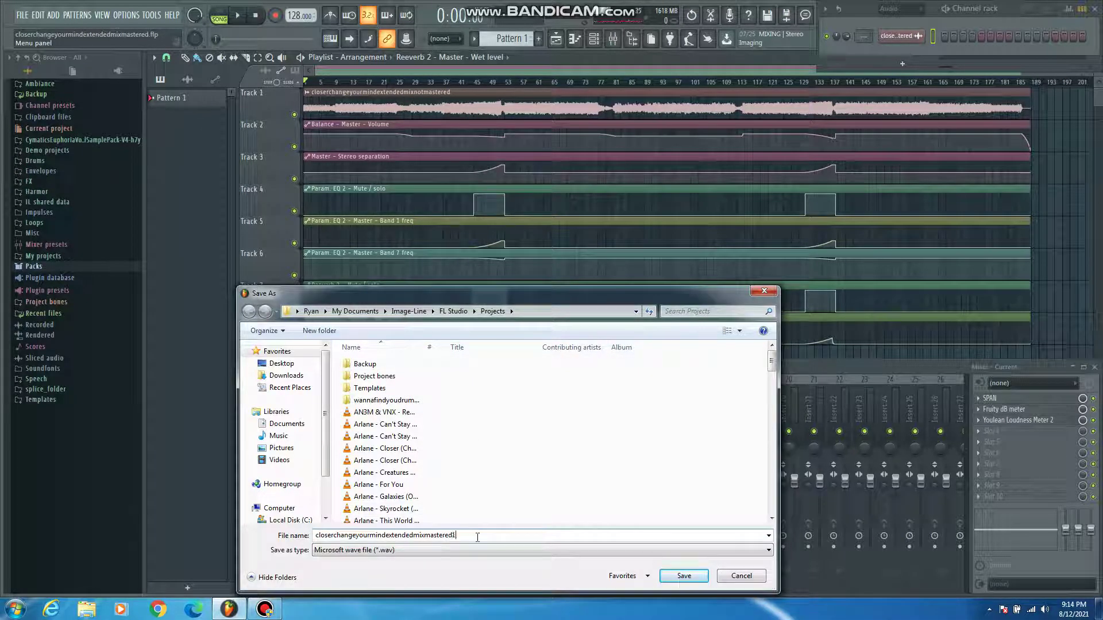
text(1)
click(684, 576)
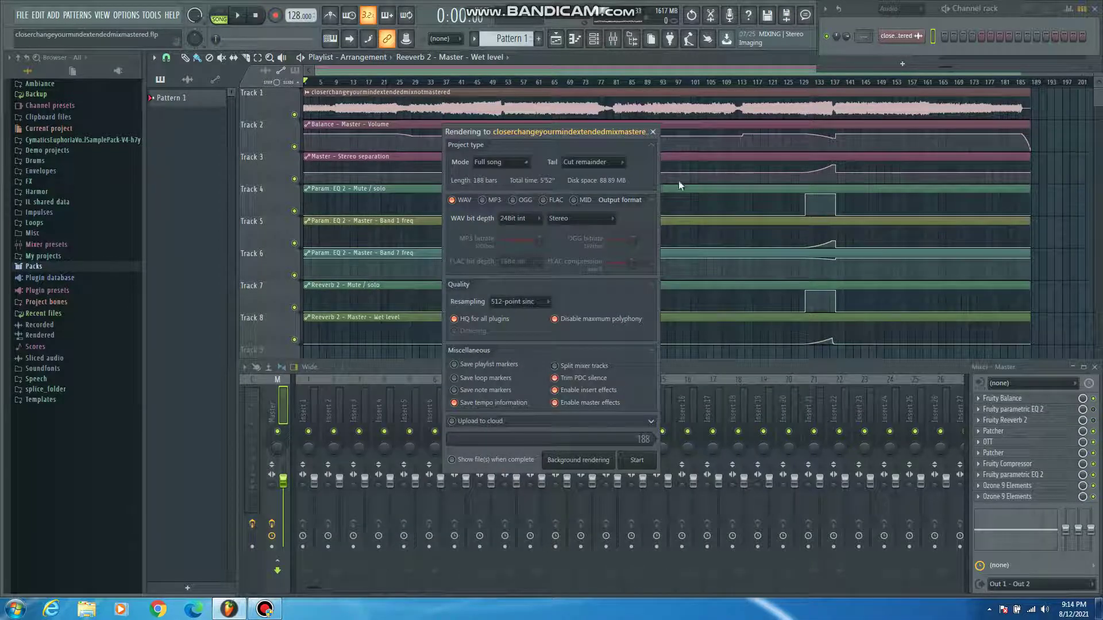
click(652, 132)
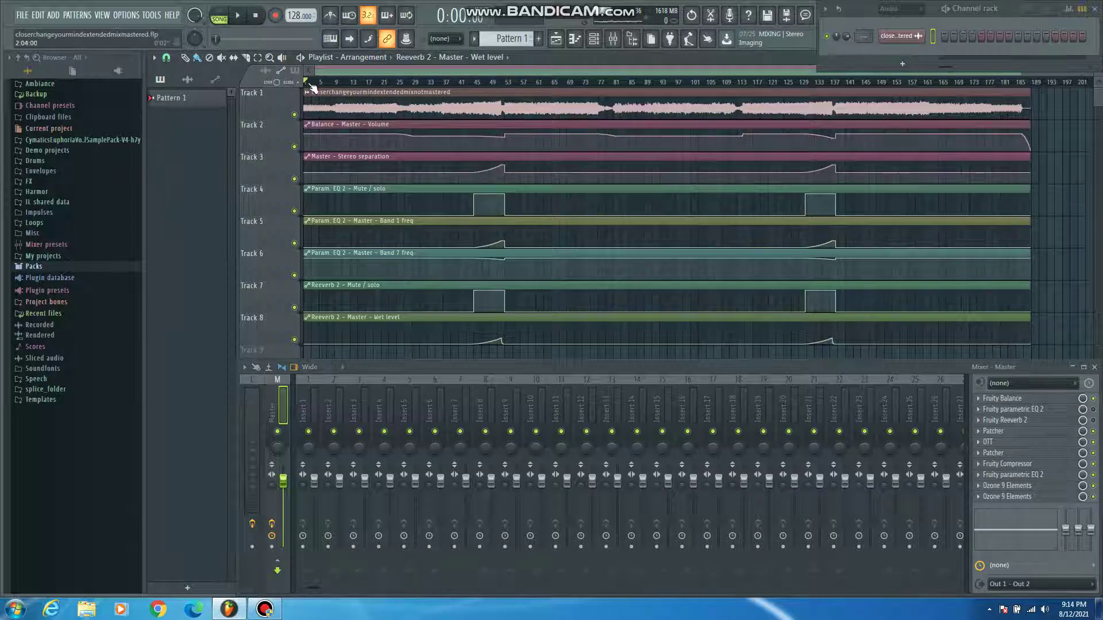
Select the whole song, start a WAV export as closerchangeyourmindextendedmixmastered1, add MP3 output, review the render settings and dismiss them
key(ctrl+a)
key(ctrl+d)
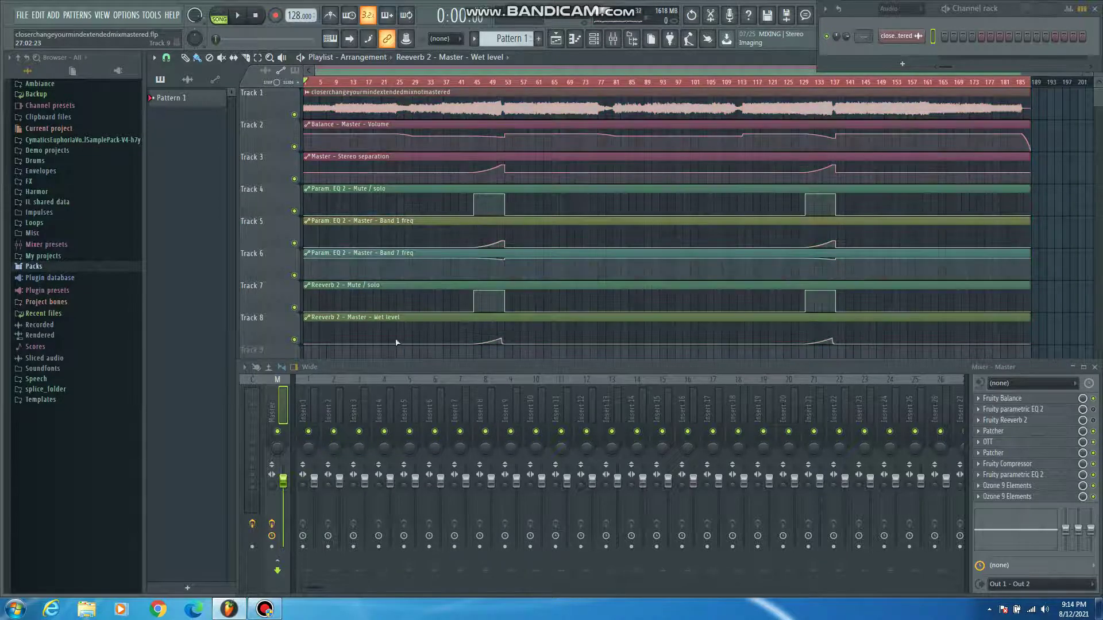
click(22, 15)
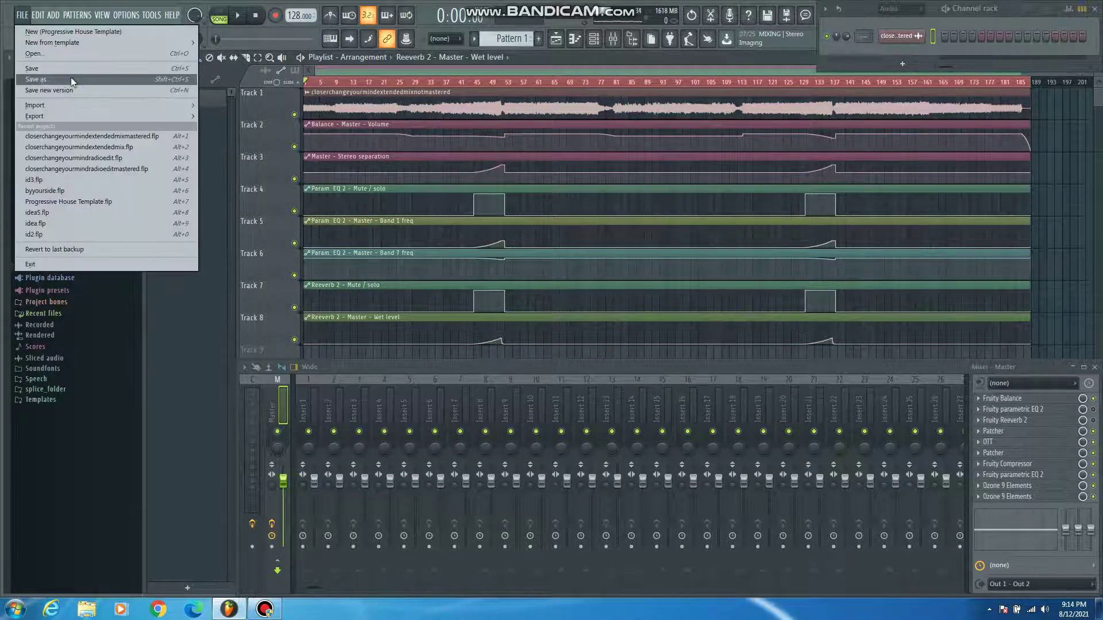
mouse_move(182, 123)
click(230, 118)
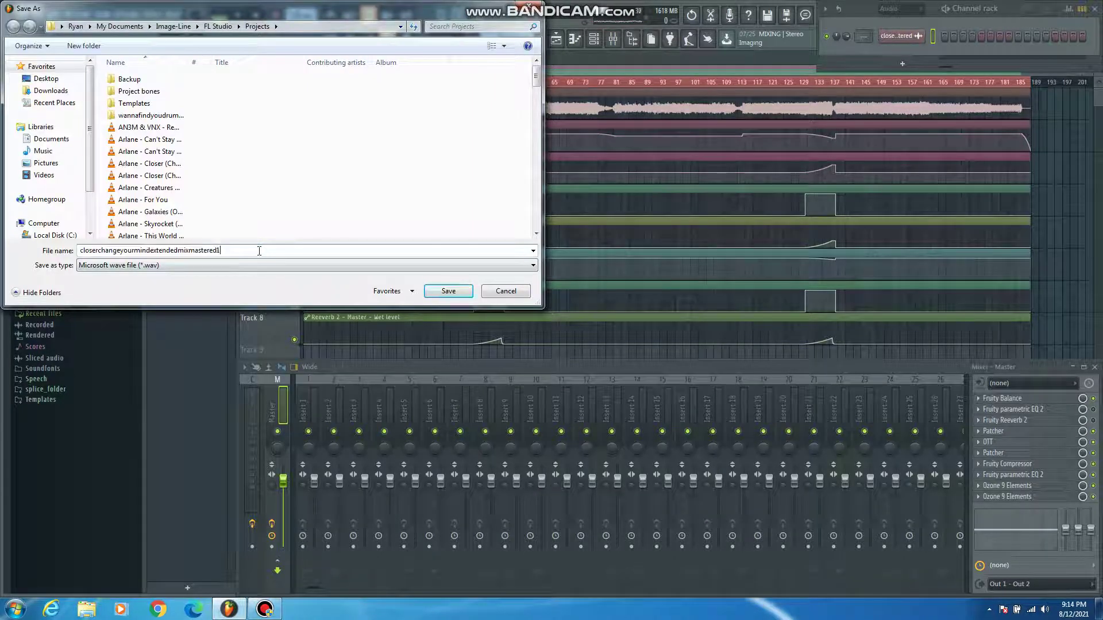
key(Return)
click(482, 200)
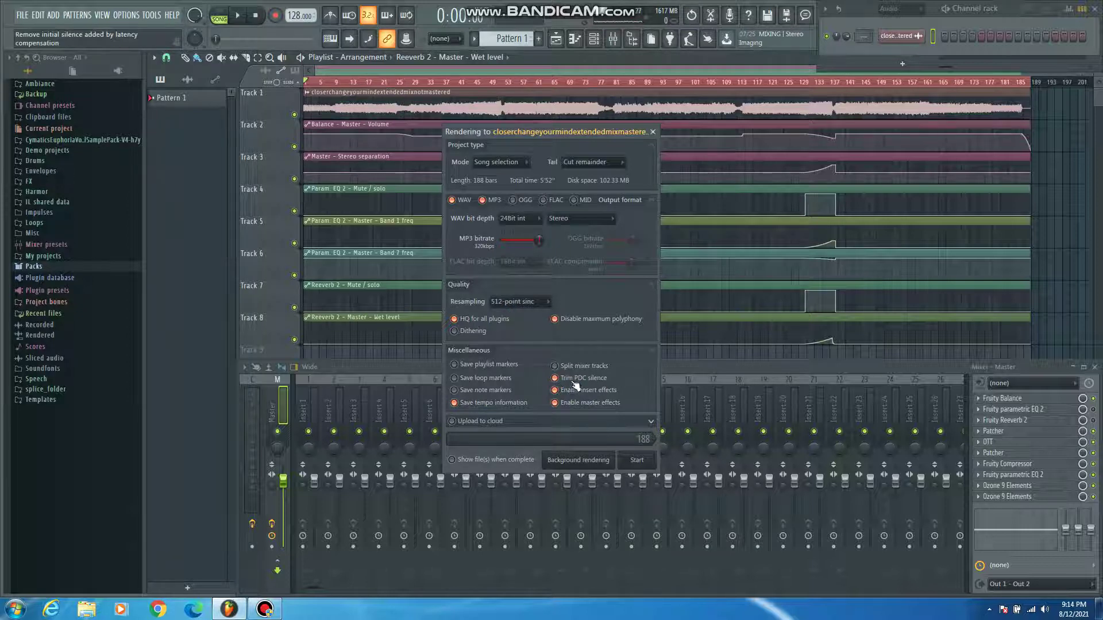
click(654, 132)
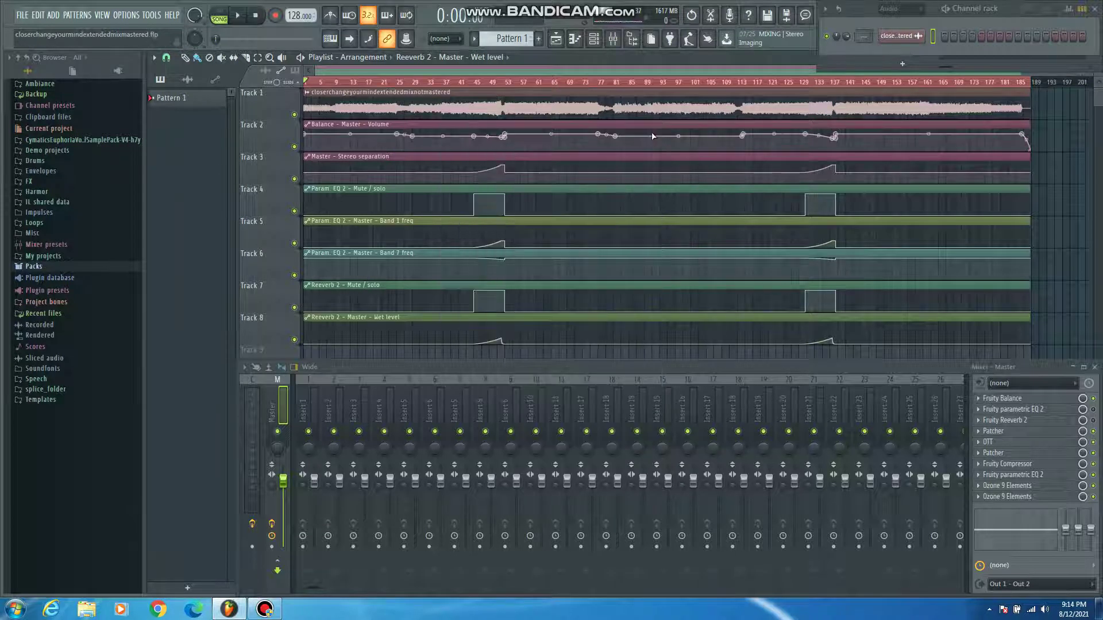
Clear the playlist's time selection and hide the mixer
double_click(310, 82)
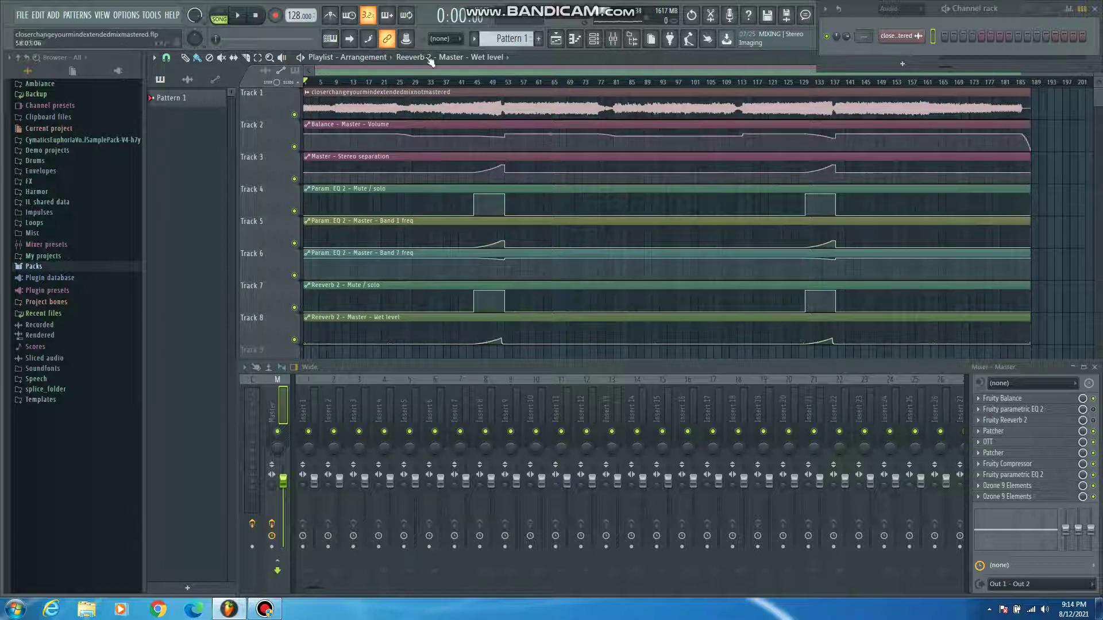
click(612, 39)
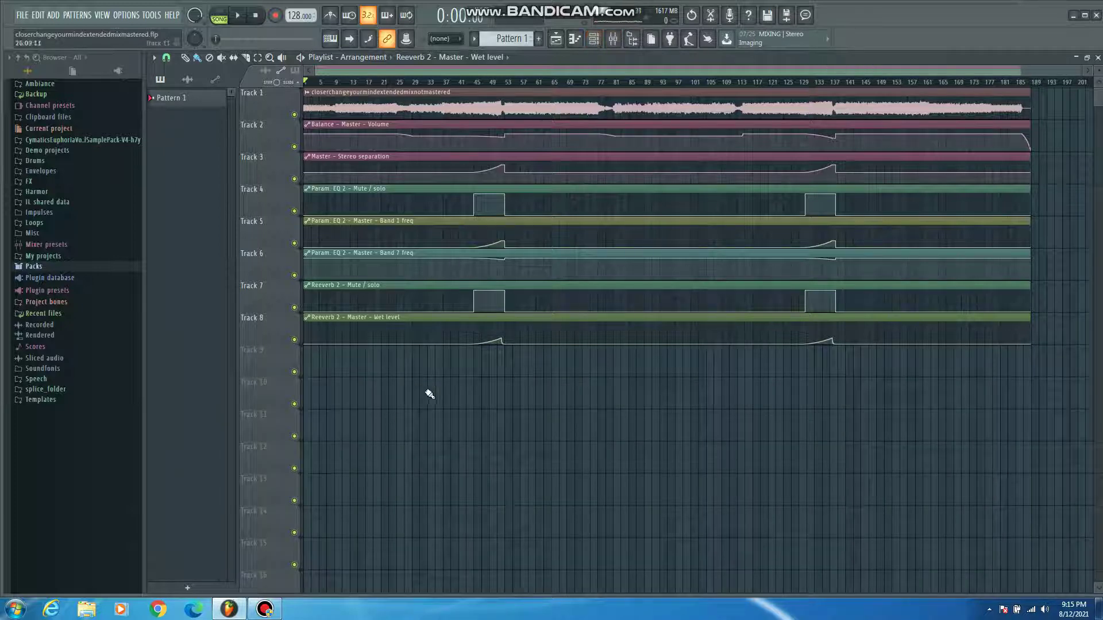